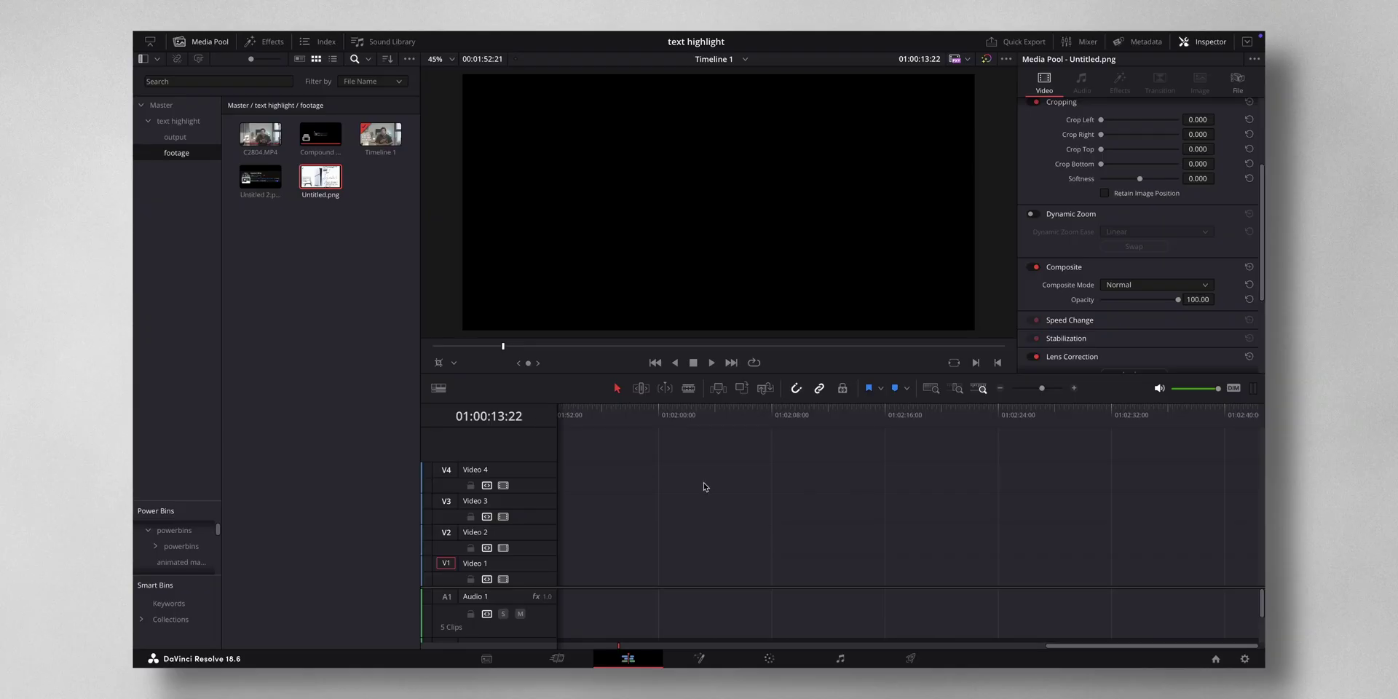
Step: Place Untitled.png on Video 1, save the project, and play back the timeline
{"action": "left_click_drag", "start_coordinate": [341, 181], "coordinate": [639, 576]}
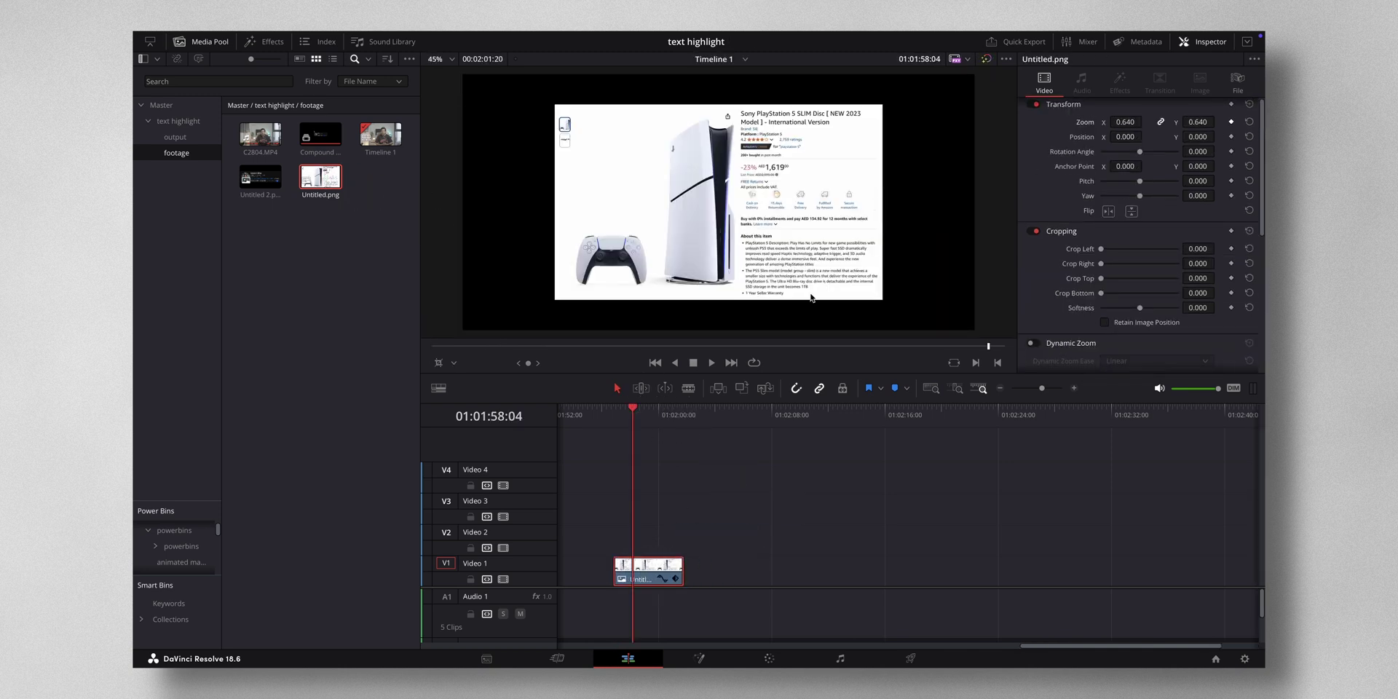
{"action": "key", "text": "ctrl+s"}
{"action": "left_click", "coordinate": [616, 414]}
{"action": "key", "text": "space"}
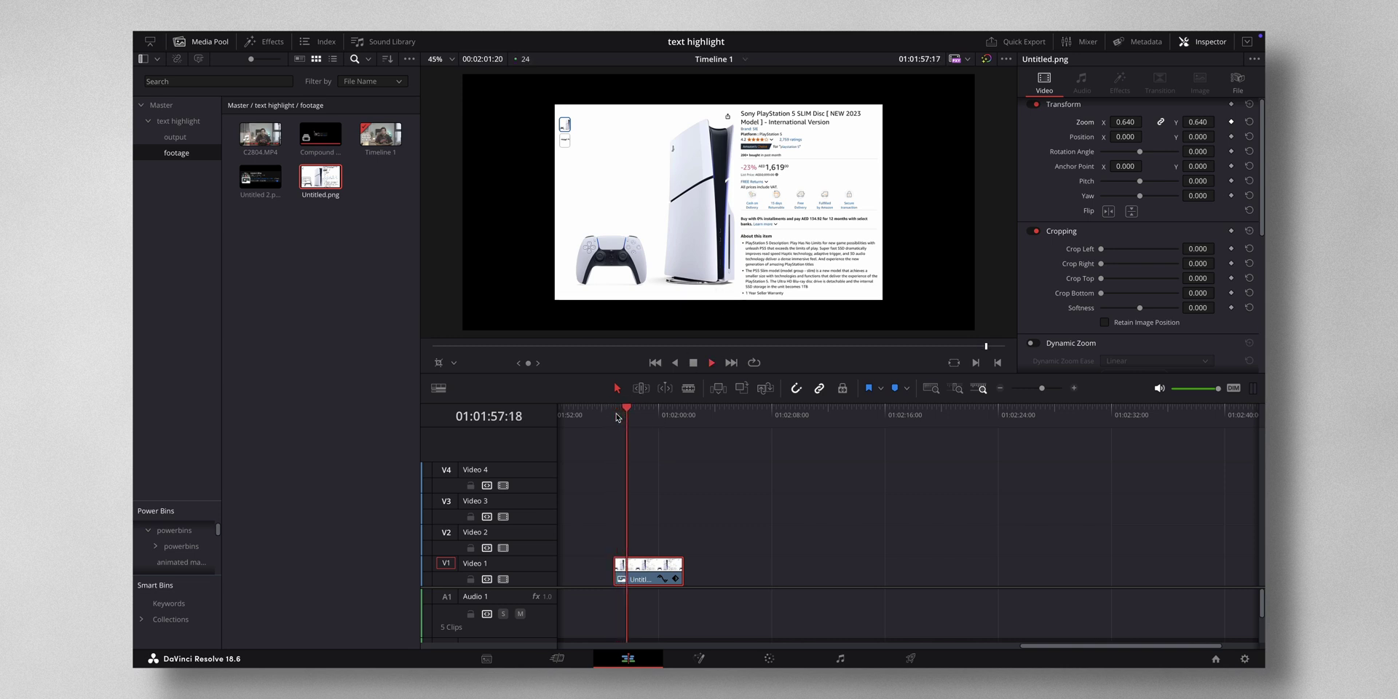
{"action": "key", "text": "space"}
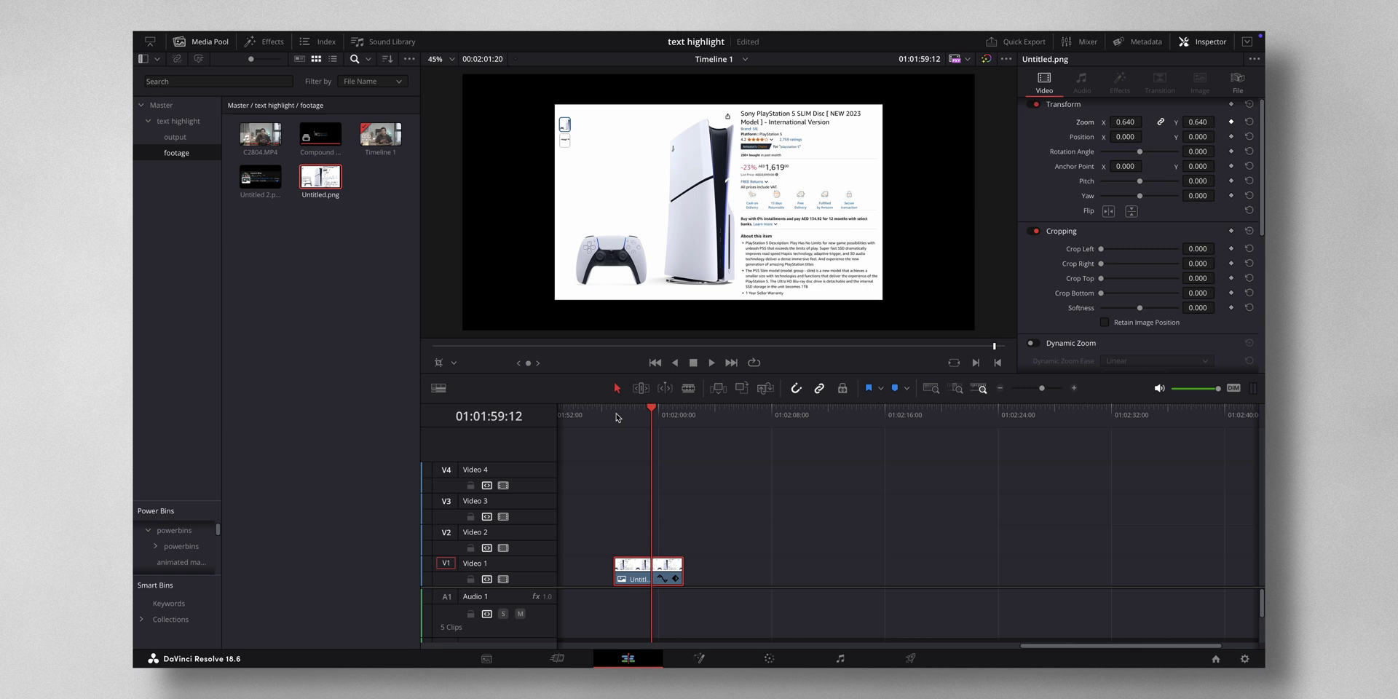
Step: Add a Solid Color generator from Toolbox > Generators onto Video 2 above Untitled.png
{"action": "key", "text": "q"}
{"action": "left_click", "coordinate": [264, 42]}
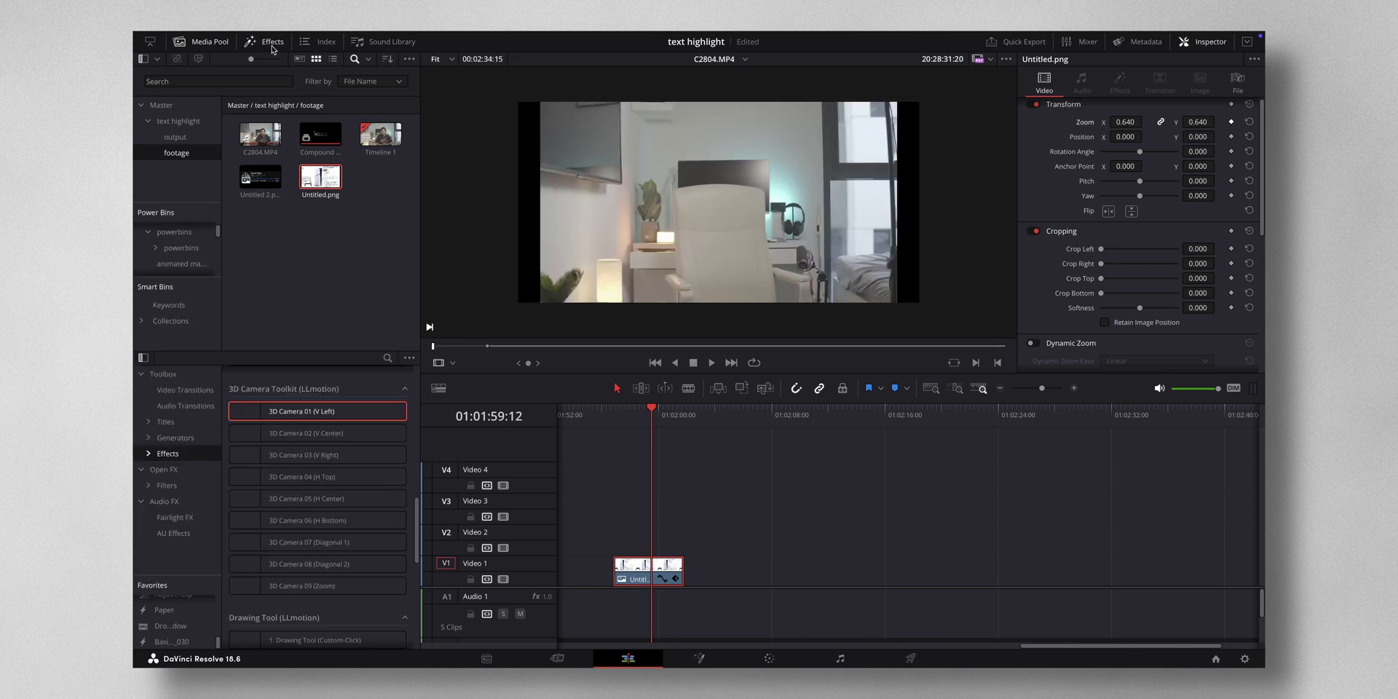
{"action": "left_click", "coordinate": [172, 438]}
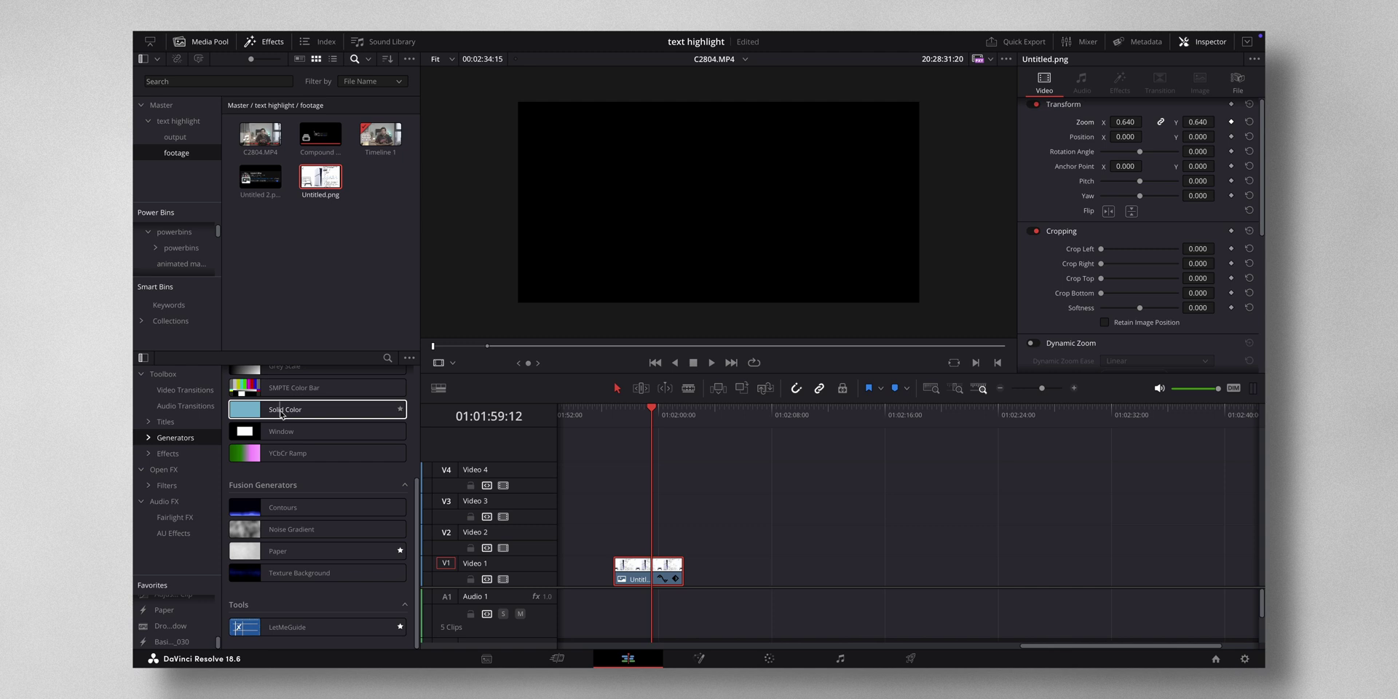
{"action": "left_click_drag", "start_coordinate": [282, 415], "coordinate": [659, 536]}
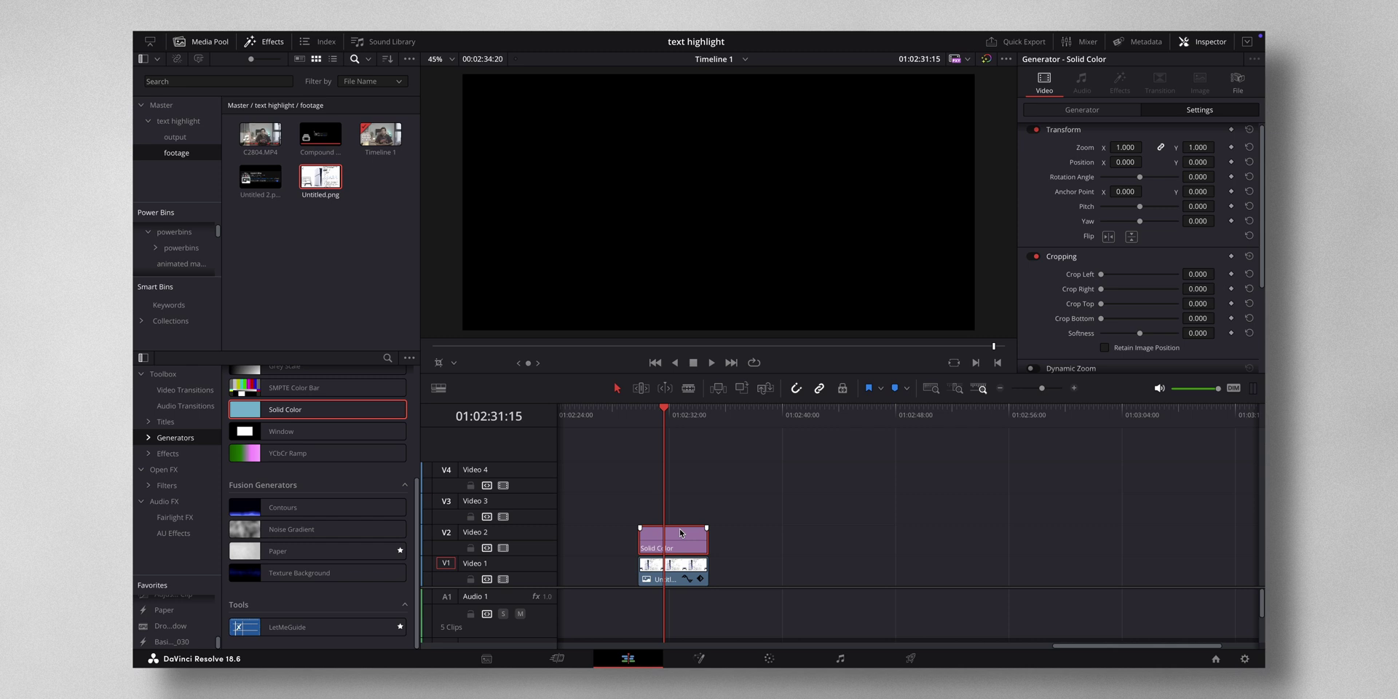
Step: Set the Solid Color generator's colour to a bright golden yellow
{"action": "left_click", "coordinate": [1084, 112]}
{"action": "left_click", "coordinate": [1111, 150]}
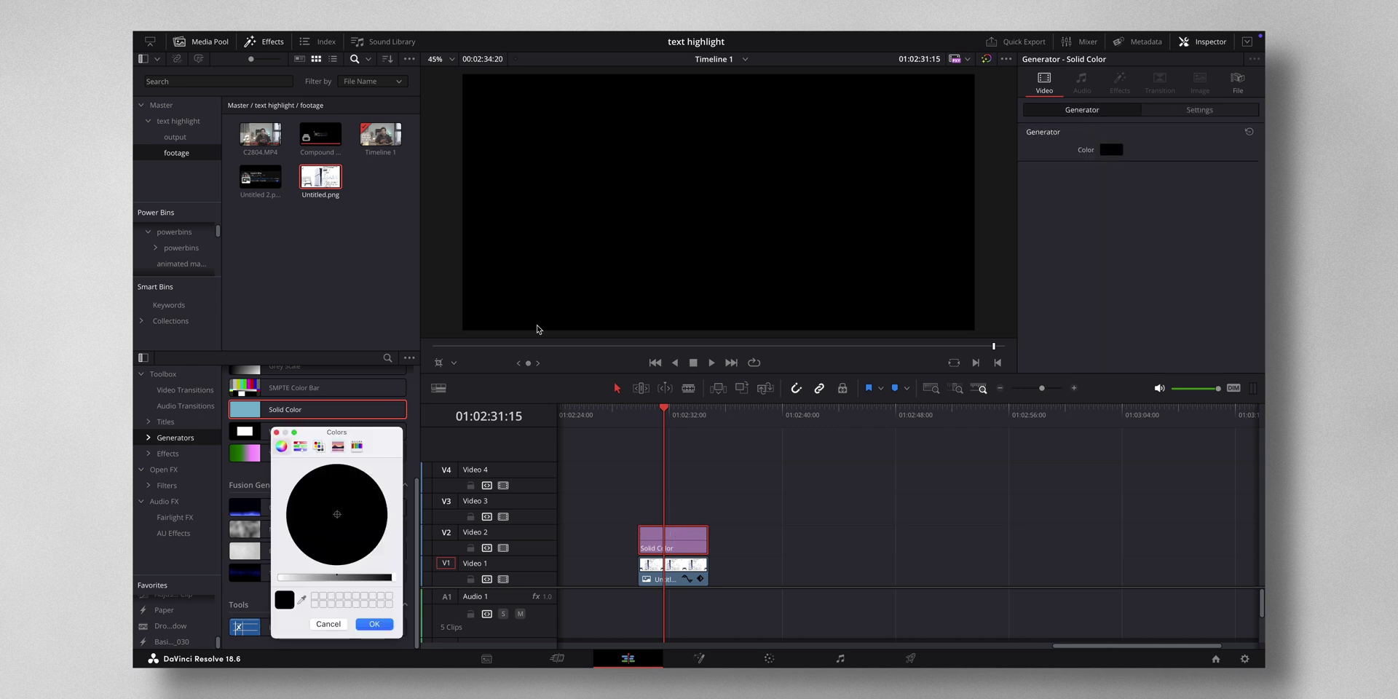
{"action": "left_click_drag", "start_coordinate": [397, 580], "coordinate": [278, 577]}
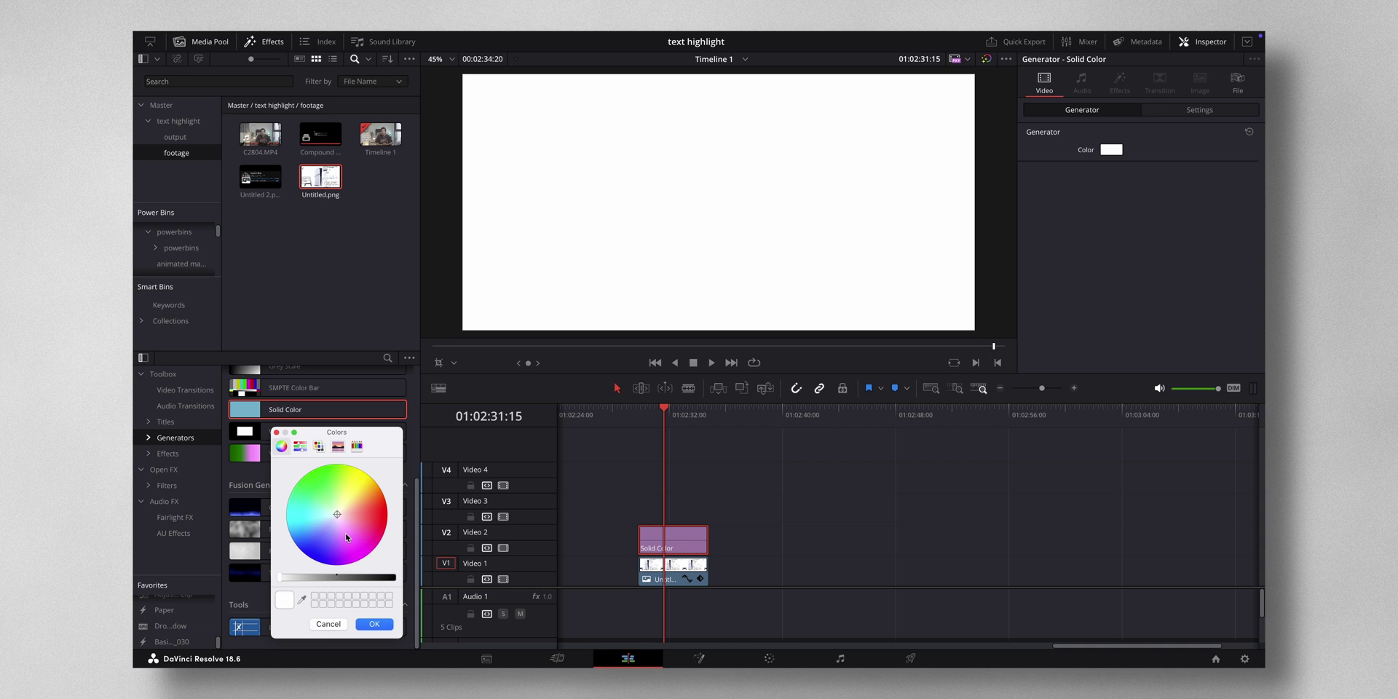
{"action": "left_click_drag", "start_coordinate": [338, 517], "coordinate": [374, 479]}
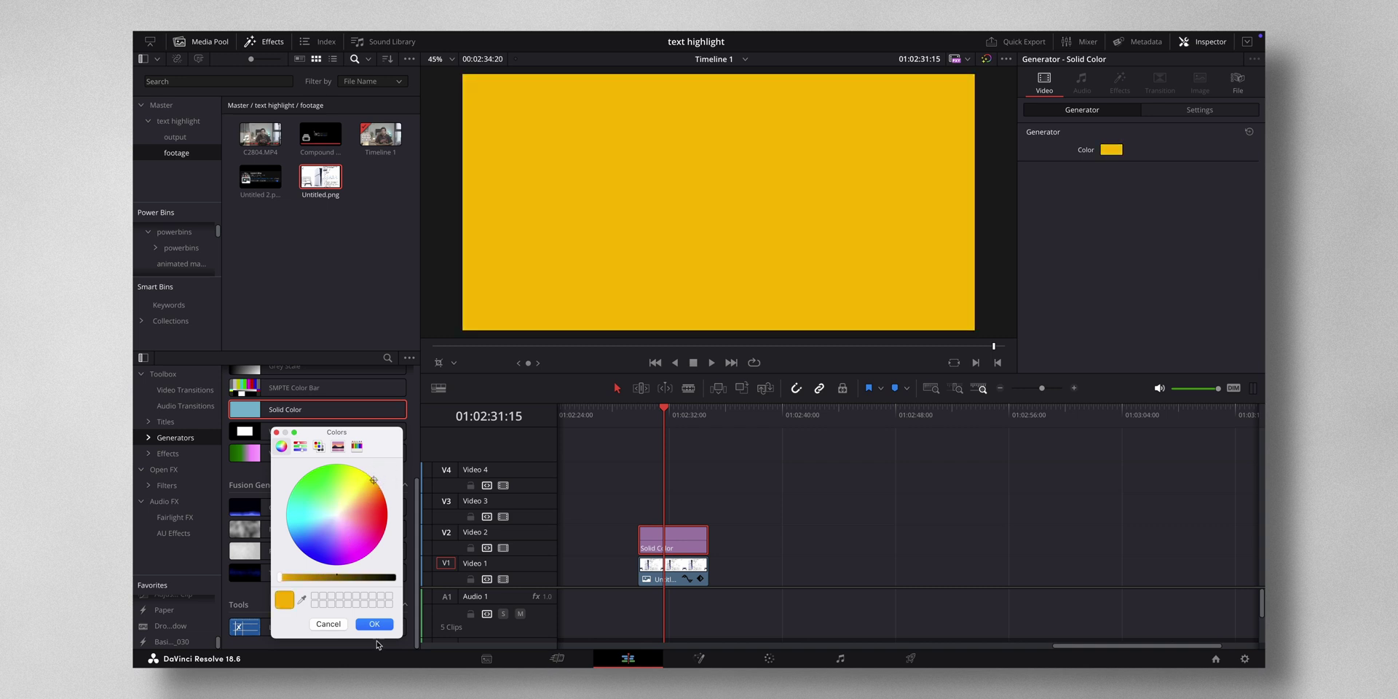
{"action": "left_click", "coordinate": [381, 626]}
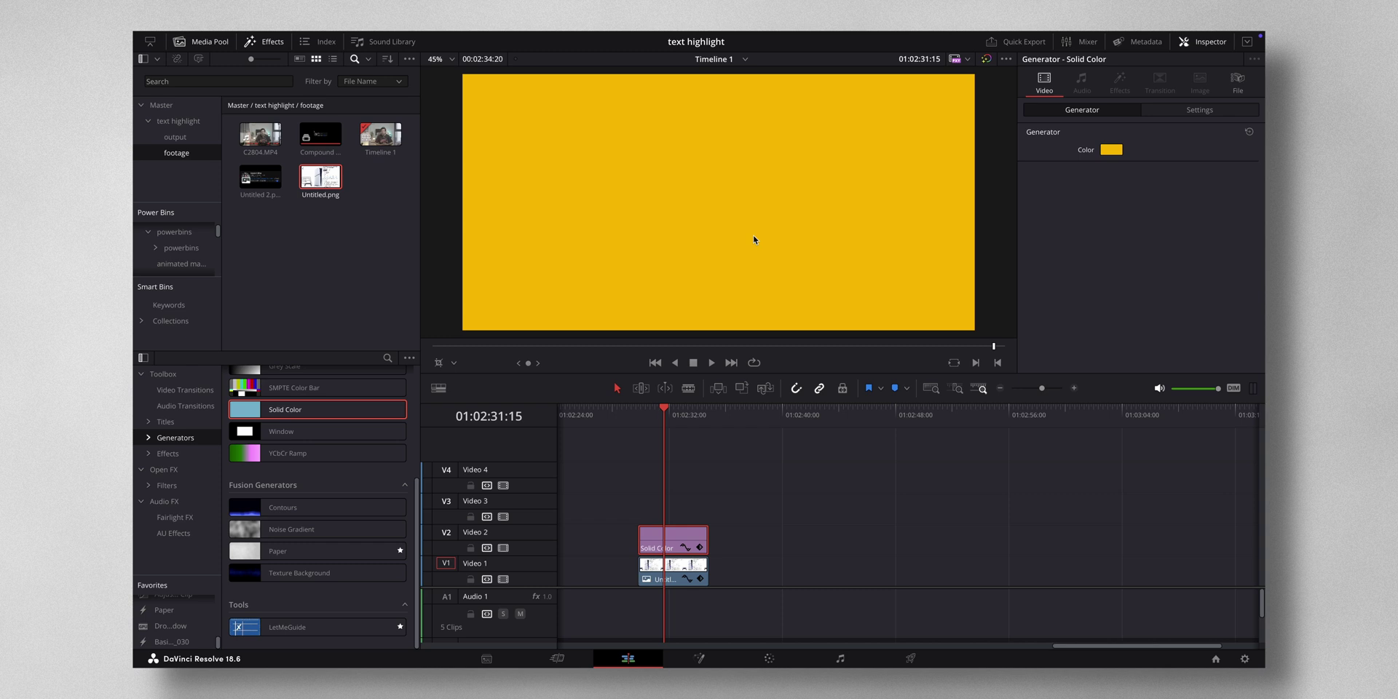
{"action": "scroll", "coordinate": [691, 283], "scroll_direction": "down", "scroll_amount": 1}
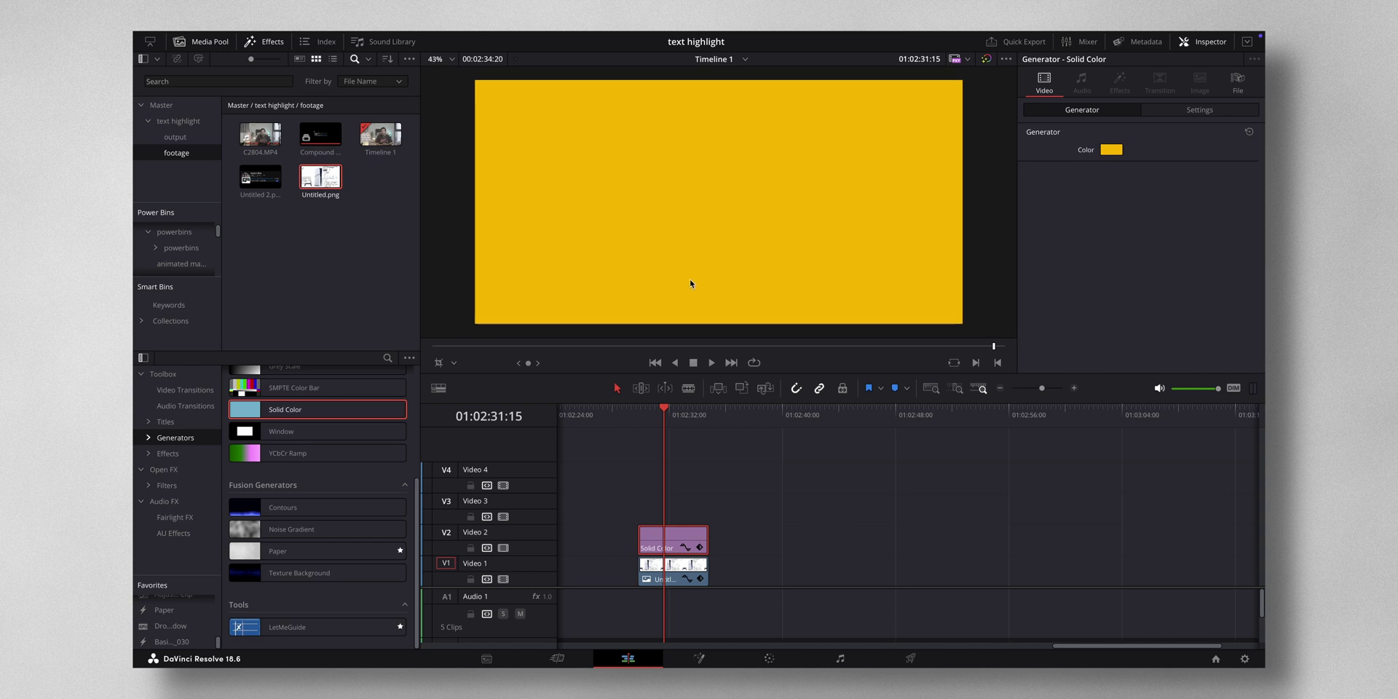
{"action": "scroll", "coordinate": [564, 309], "scroll_direction": "down", "scroll_amount": 3}
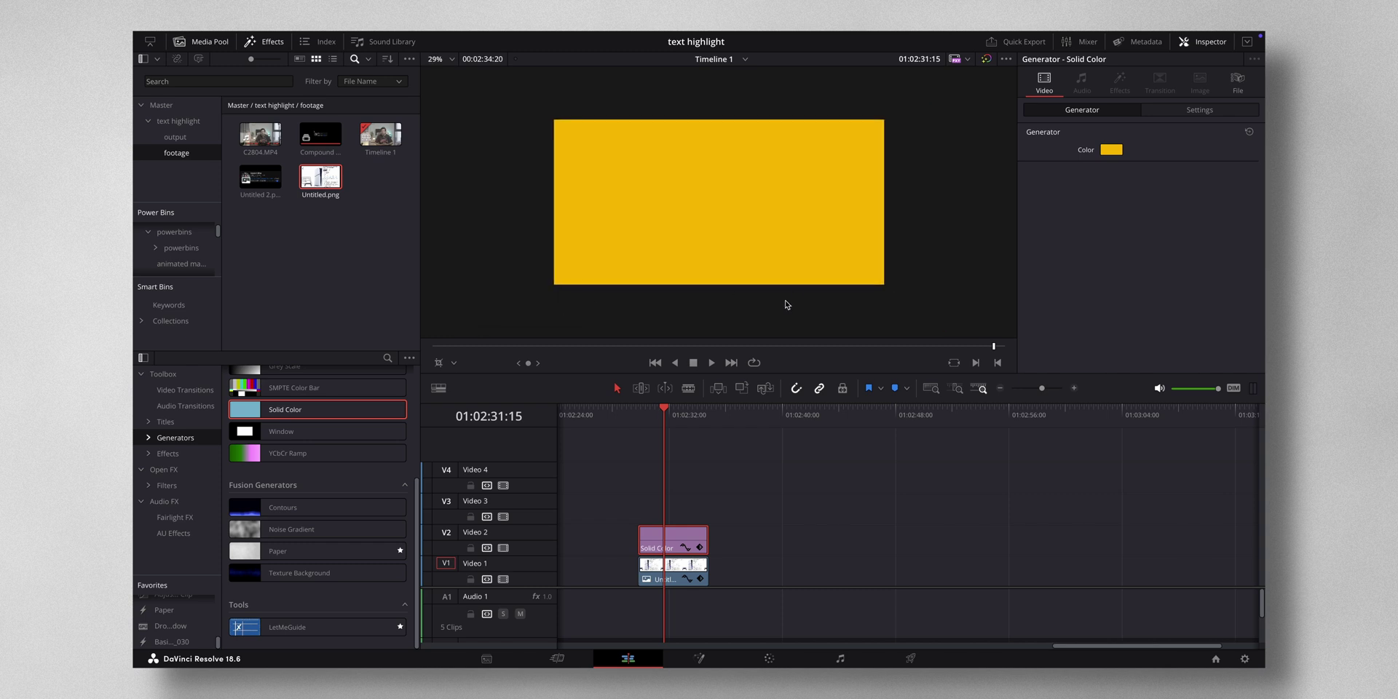
Step: Switch the viewer overlay to Crop and crop the yellow solid from the bottom and left
{"action": "left_click", "coordinate": [1197, 113]}
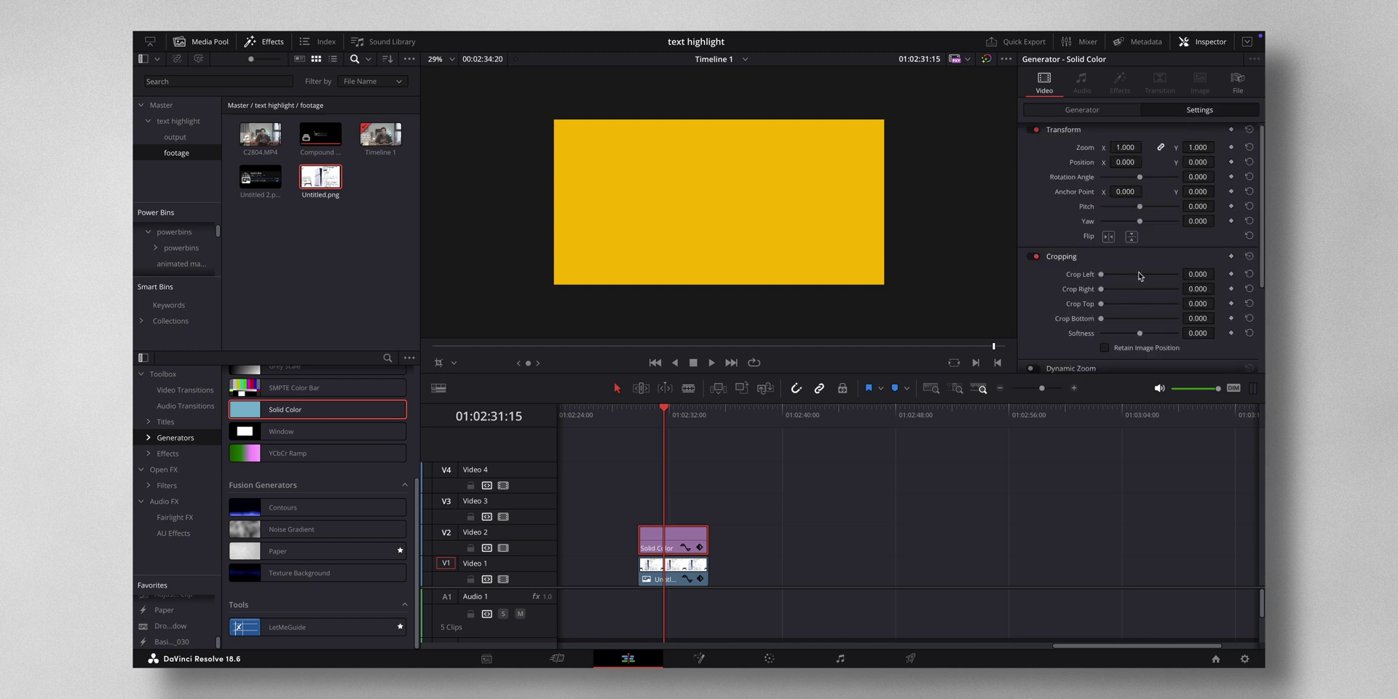
{"action": "left_click", "coordinate": [455, 364]}
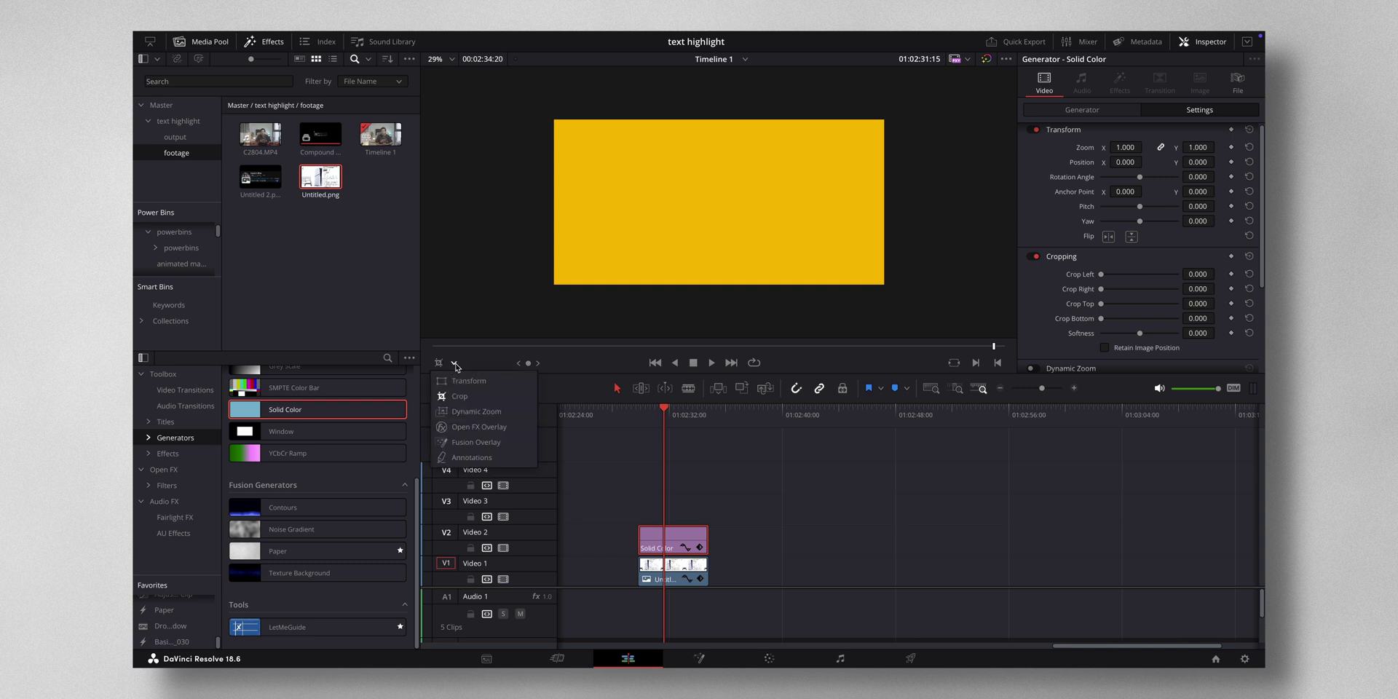
{"action": "left_click", "coordinate": [467, 399]}
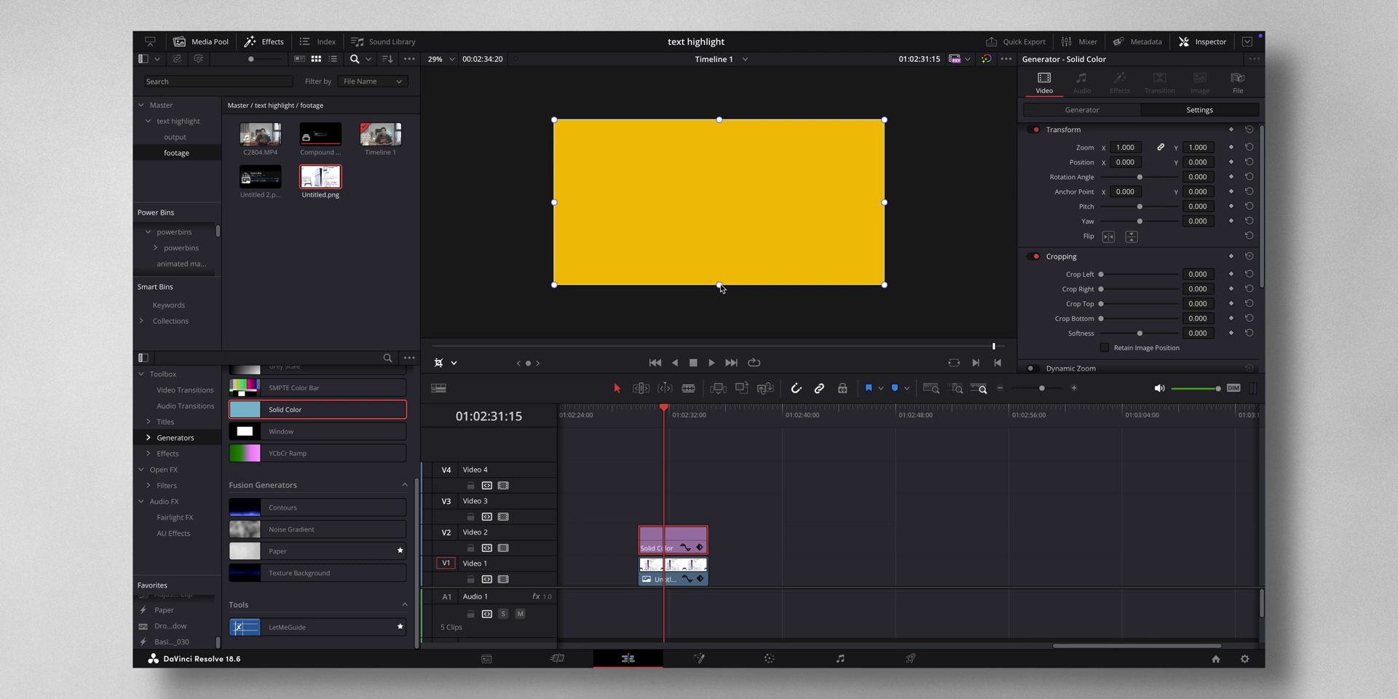
{"action": "left_click_drag", "start_coordinate": [719, 286], "coordinate": [730, 205]}
{"action": "scroll", "coordinate": [688, 173], "scroll_direction": "up", "scroll_amount": 1}
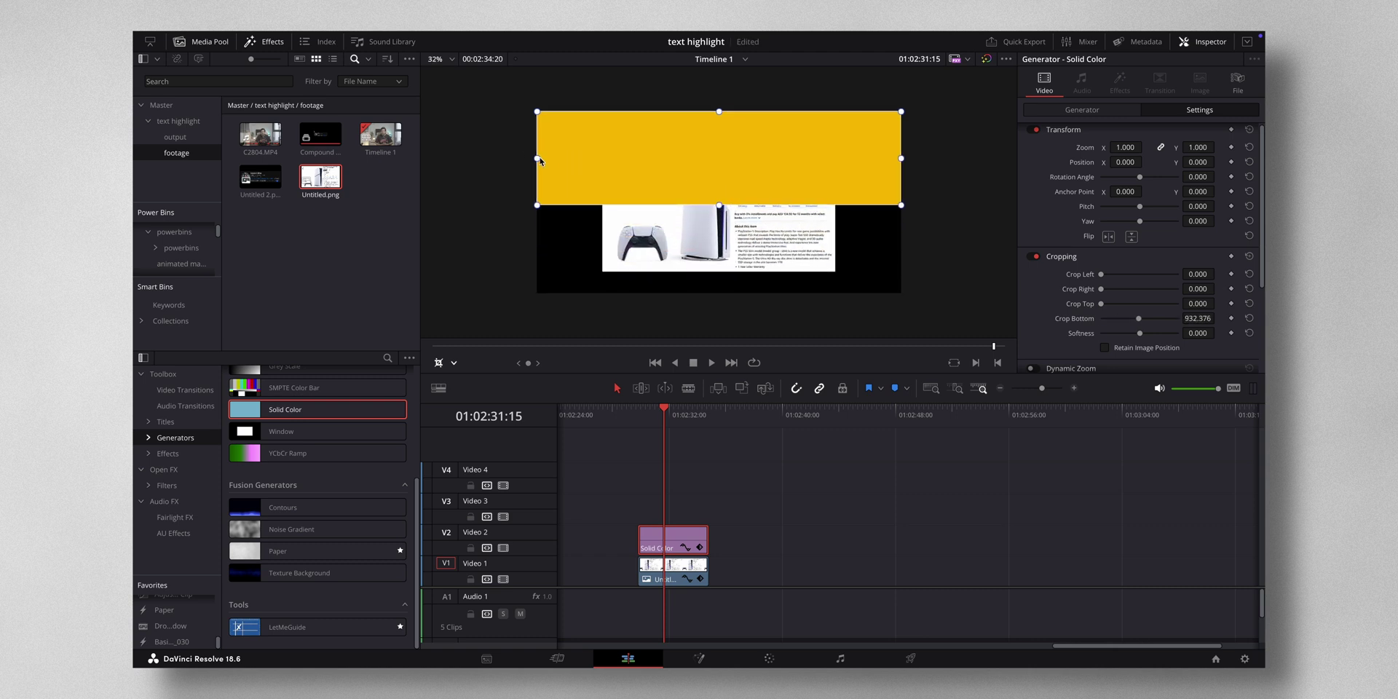
{"action": "left_click_drag", "start_coordinate": [539, 159], "coordinate": [676, 159]}
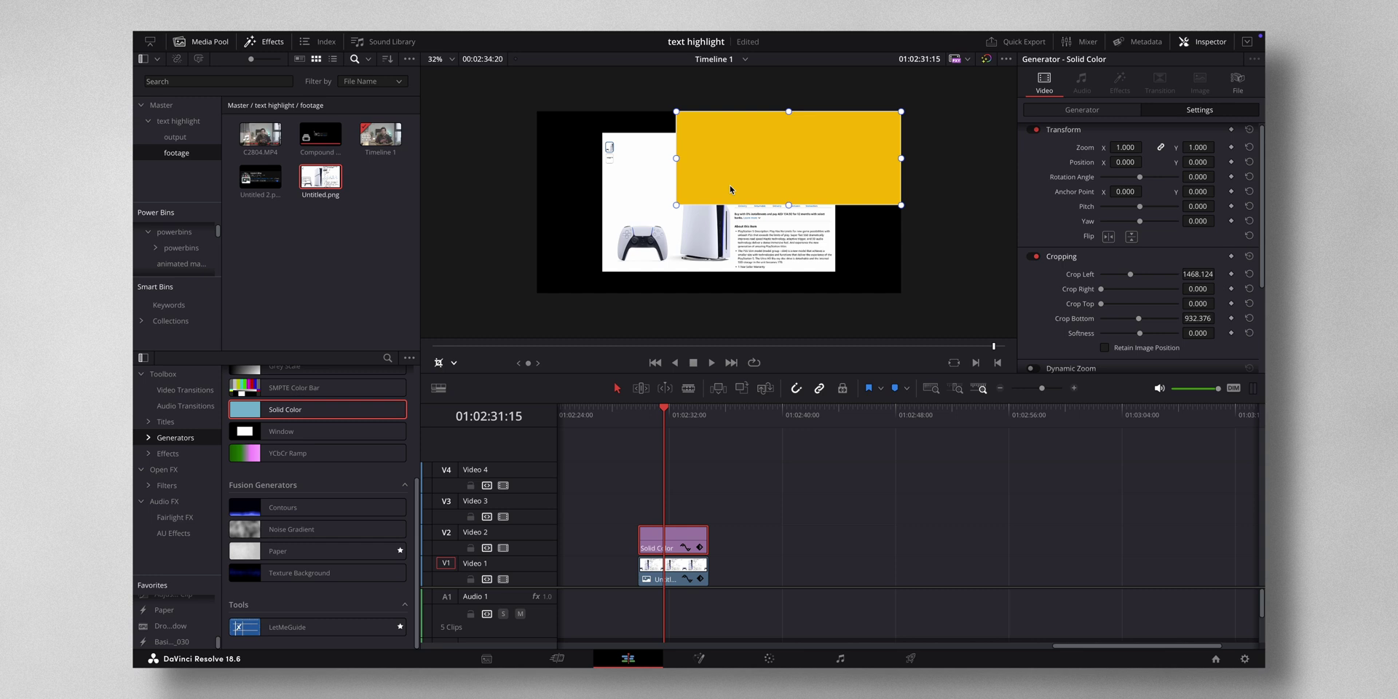
{"action": "scroll", "coordinate": [1050, 303], "scroll_direction": "down", "scroll_amount": 2}
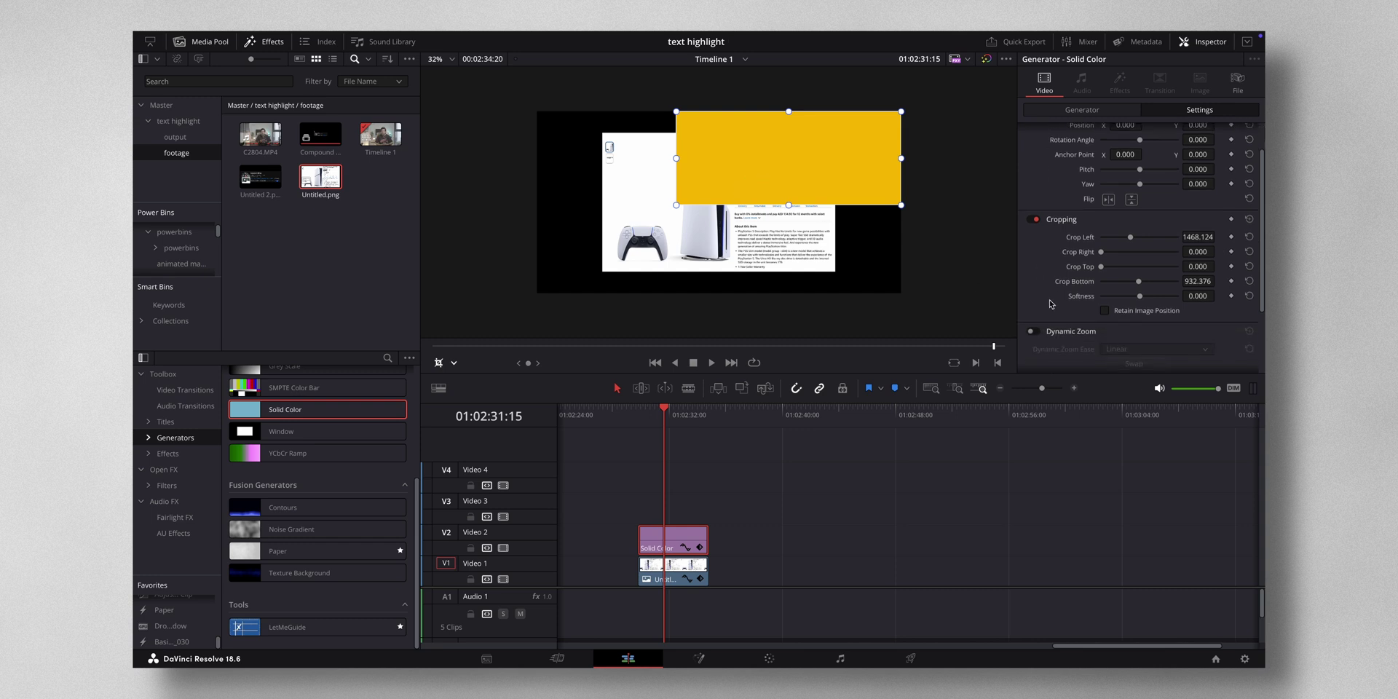
{"action": "scroll", "coordinate": [1050, 304], "scroll_direction": "down", "scroll_amount": 3}
Step: Set the yellow solid's Composite Mode to Darken
{"action": "left_click", "coordinate": [1148, 311]}
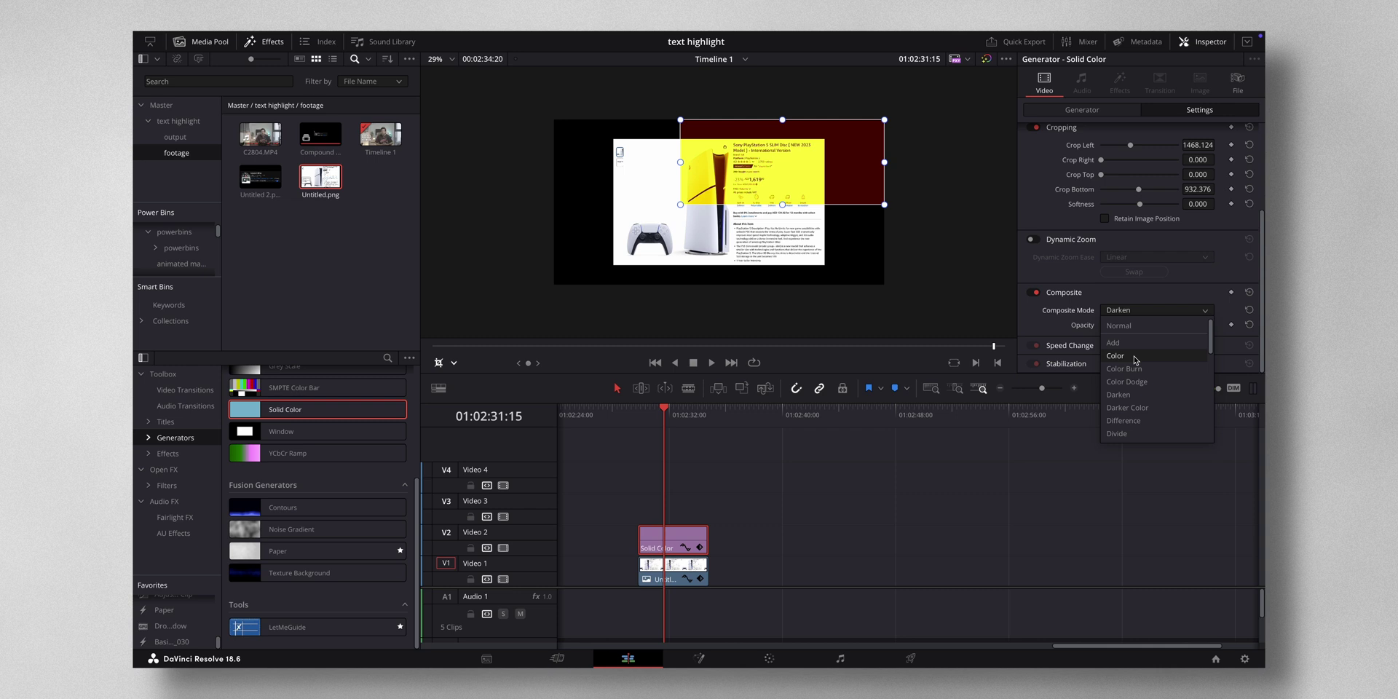
{"action": "left_click", "coordinate": [1134, 399]}
{"action": "scroll", "coordinate": [873, 217], "scroll_direction": "down", "scroll_amount": 1}
{"action": "scroll", "coordinate": [874, 217], "scroll_direction": "up", "scroll_amount": 3}
Step: Crop the yellow solid's top, bottom, right and left edges tightly around the product title
{"action": "left_click_drag", "start_coordinate": [817, 76], "coordinate": [817, 106]}
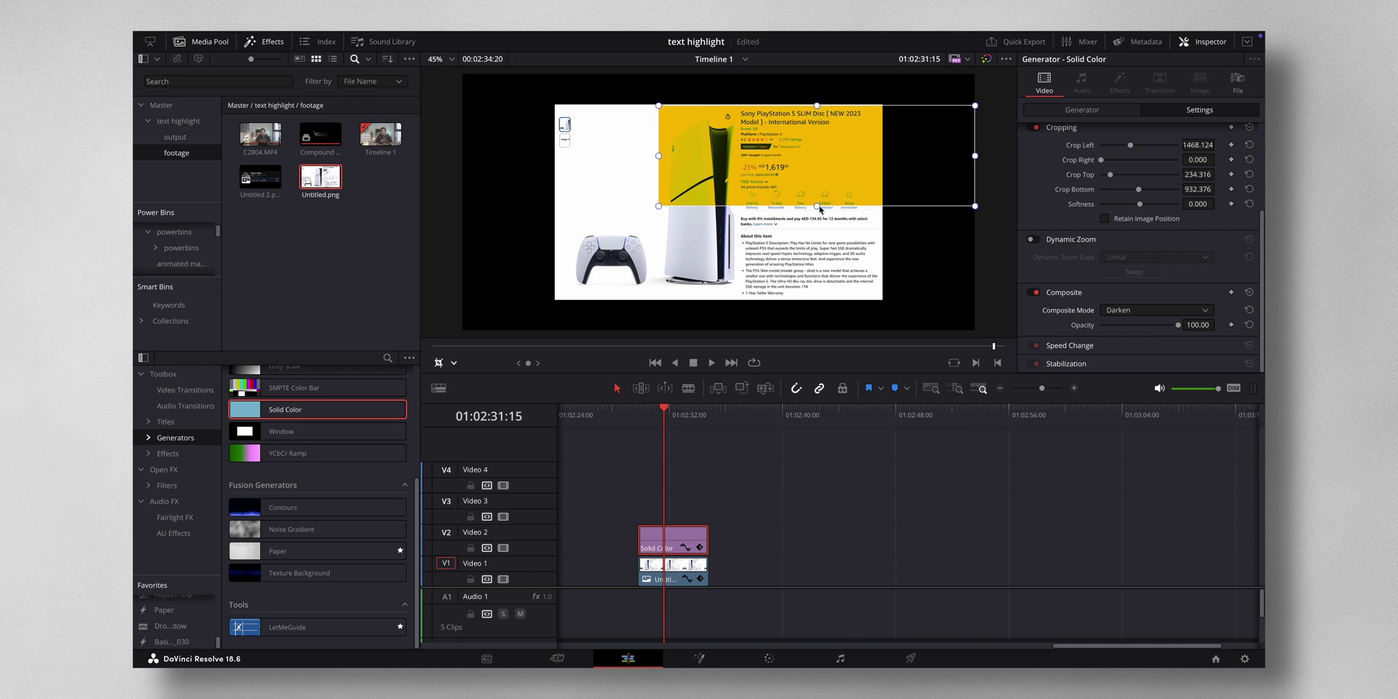
{"action": "left_click_drag", "start_coordinate": [819, 211], "coordinate": [826, 130]}
{"action": "scroll", "coordinate": [820, 154], "scroll_direction": "down", "scroll_amount": 1}
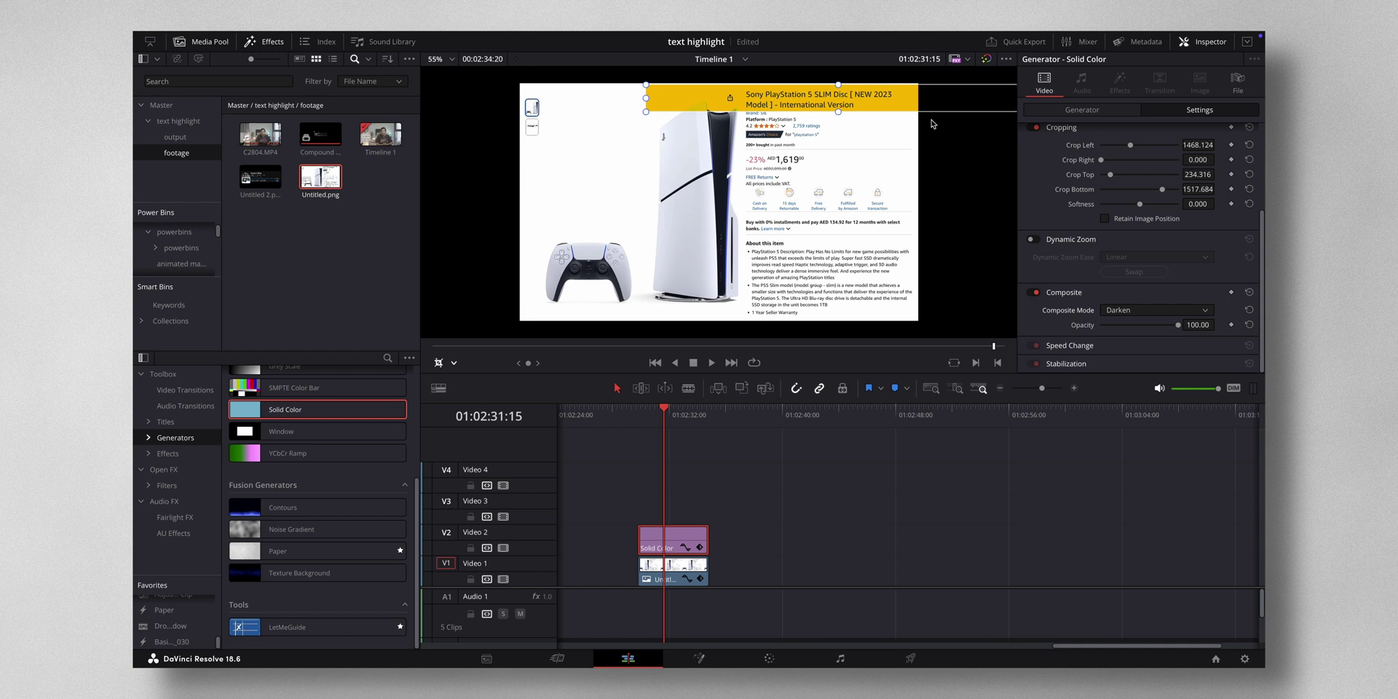
{"action": "scroll", "coordinate": [820, 154], "scroll_direction": "up", "scroll_amount": 1}
{"action": "left_click_drag", "start_coordinate": [963, 121], "coordinate": [859, 123]}
{"action": "left_click_drag", "start_coordinate": [661, 121], "coordinate": [737, 123]}
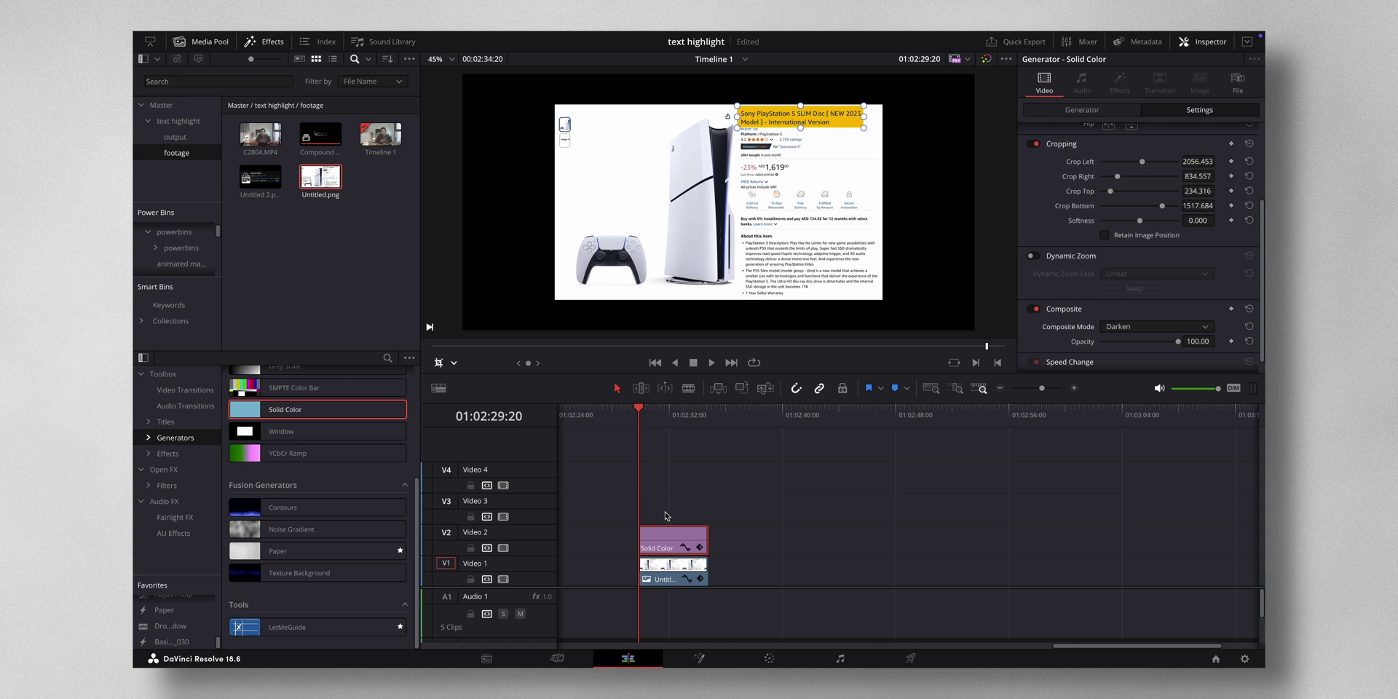
Step: Select the Solid Color clip and park the playhead at its start
{"action": "left_click", "coordinate": [679, 415]}
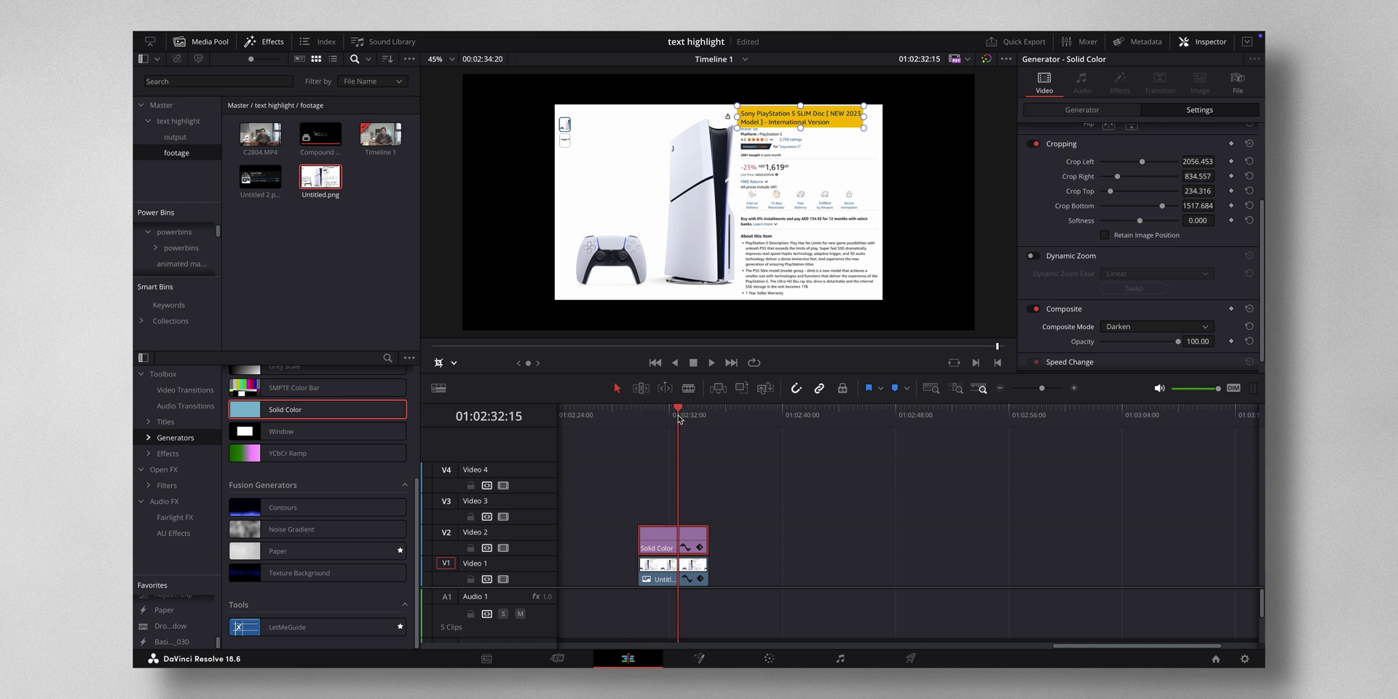
{"action": "left_click", "coordinate": [640, 416]}
{"action": "left_click", "coordinate": [701, 527]}
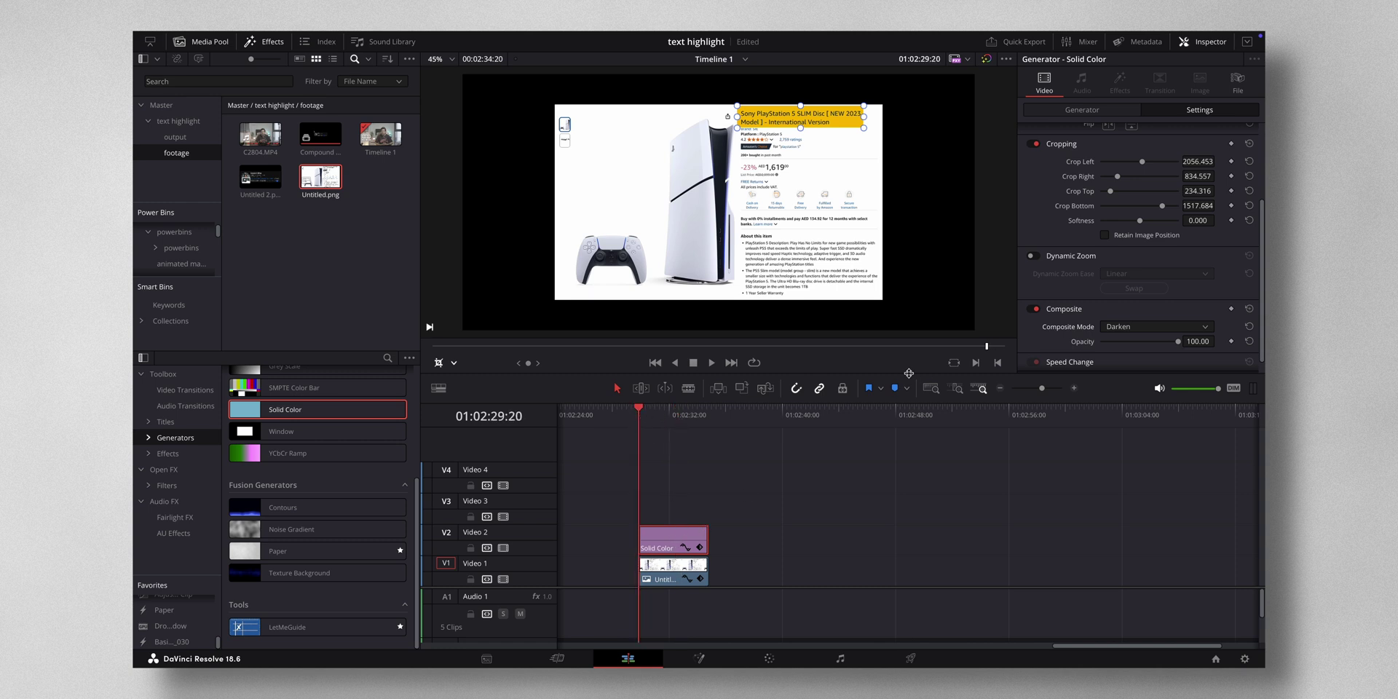
{"action": "left_click", "coordinate": [670, 414]}
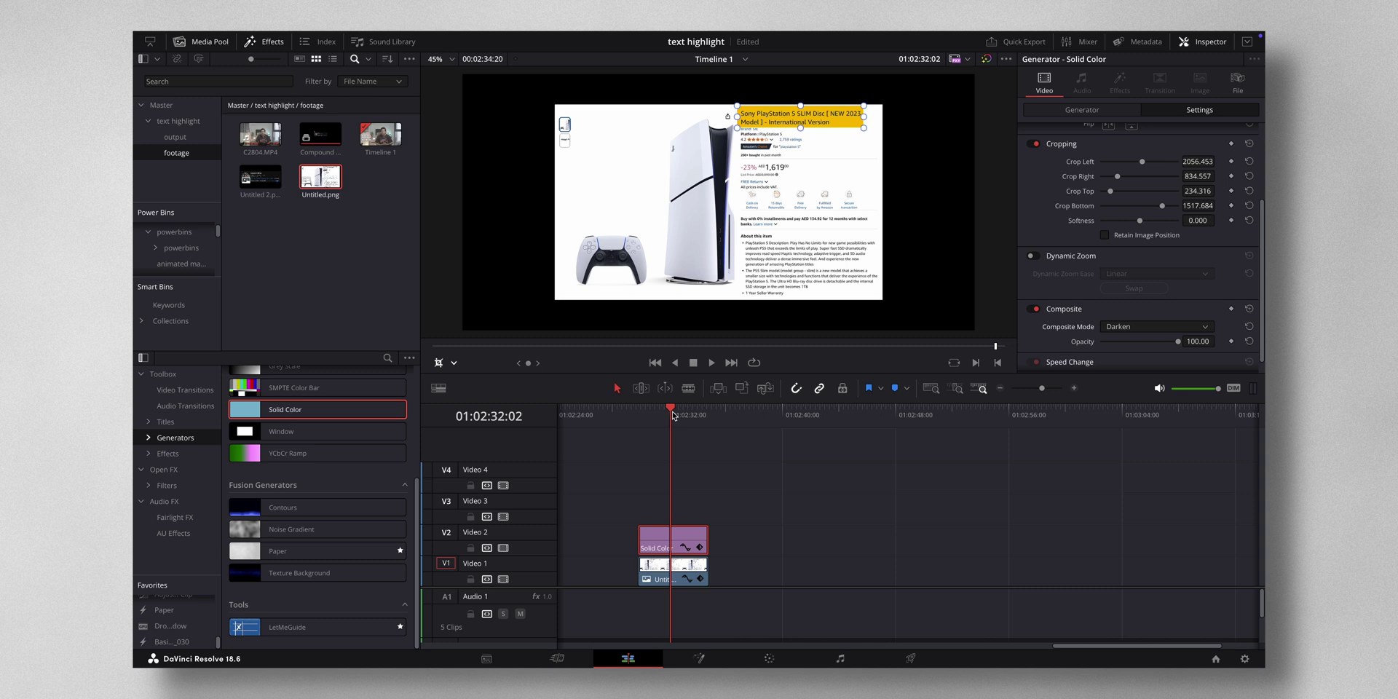
{"action": "left_click", "coordinate": [640, 414]}
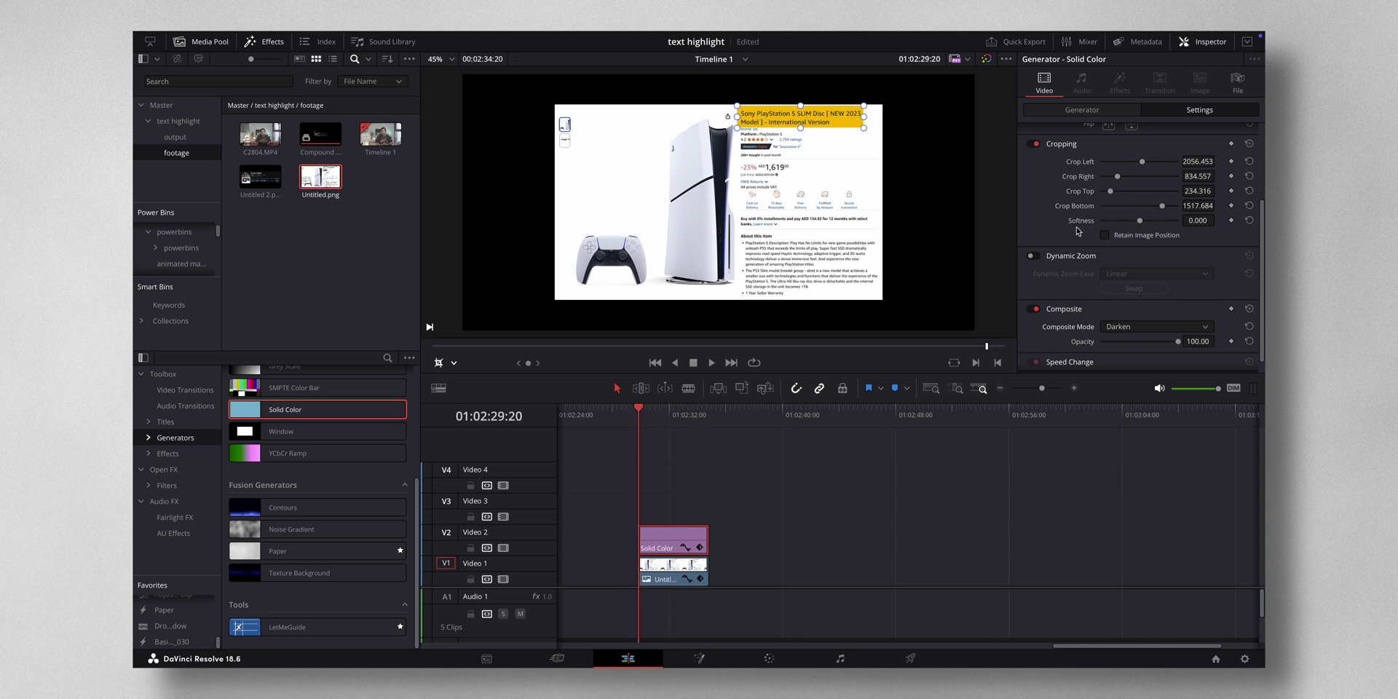
Step: Add Crop Right keyframes at the clip start and where the wipe ends
{"action": "left_click", "coordinate": [1230, 176]}
{"action": "left_click_drag", "start_coordinate": [640, 412], "coordinate": [676, 410]}
{"action": "scroll", "coordinate": [968, 274], "scroll_direction": "up", "scroll_amount": 1}
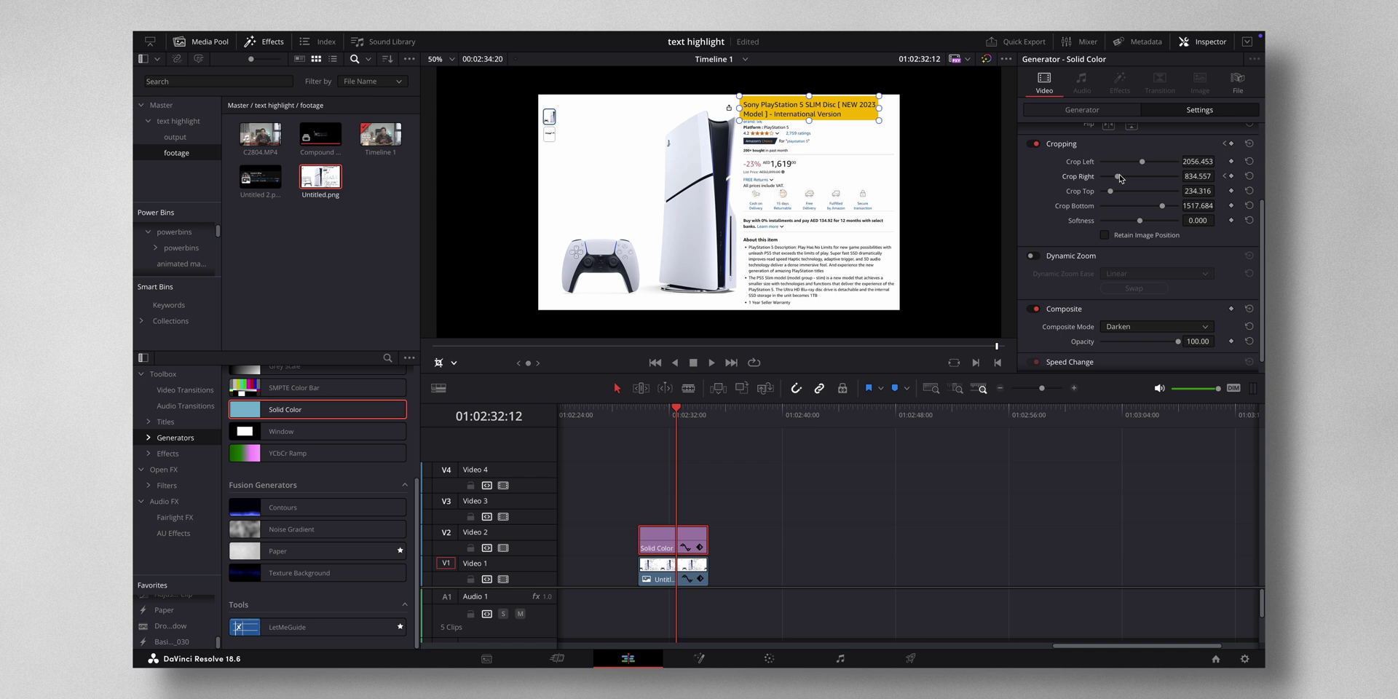
{"action": "key", "text": "ctrl+z"}
{"action": "left_click", "coordinate": [1231, 177]}
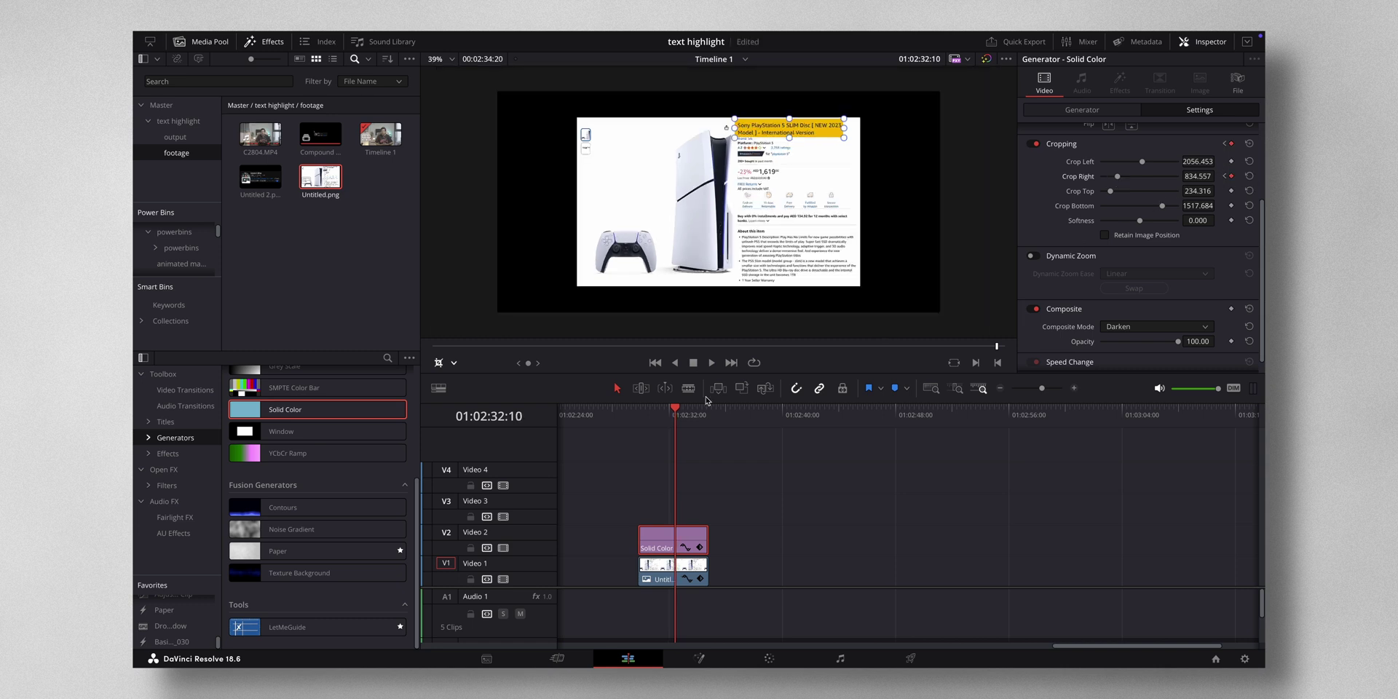
Step: At the wipe's start, pull the right crop in so only the title's opening words are highlighted
{"action": "left_click_drag", "start_coordinate": [671, 410], "coordinate": [638, 410]}
{"action": "left_click_drag", "start_coordinate": [1188, 177], "coordinate": [1196, 177]}
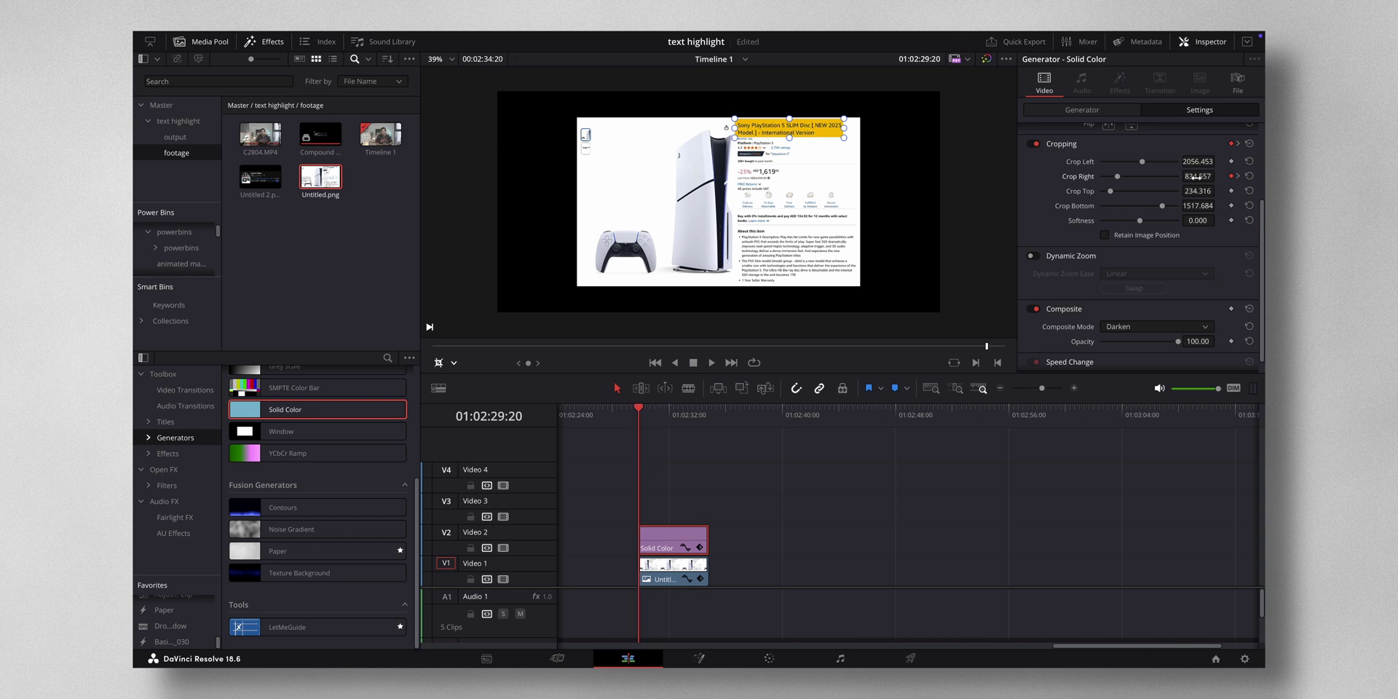
{"action": "scroll", "coordinate": [883, 162], "scroll_direction": "up", "scroll_amount": 1}
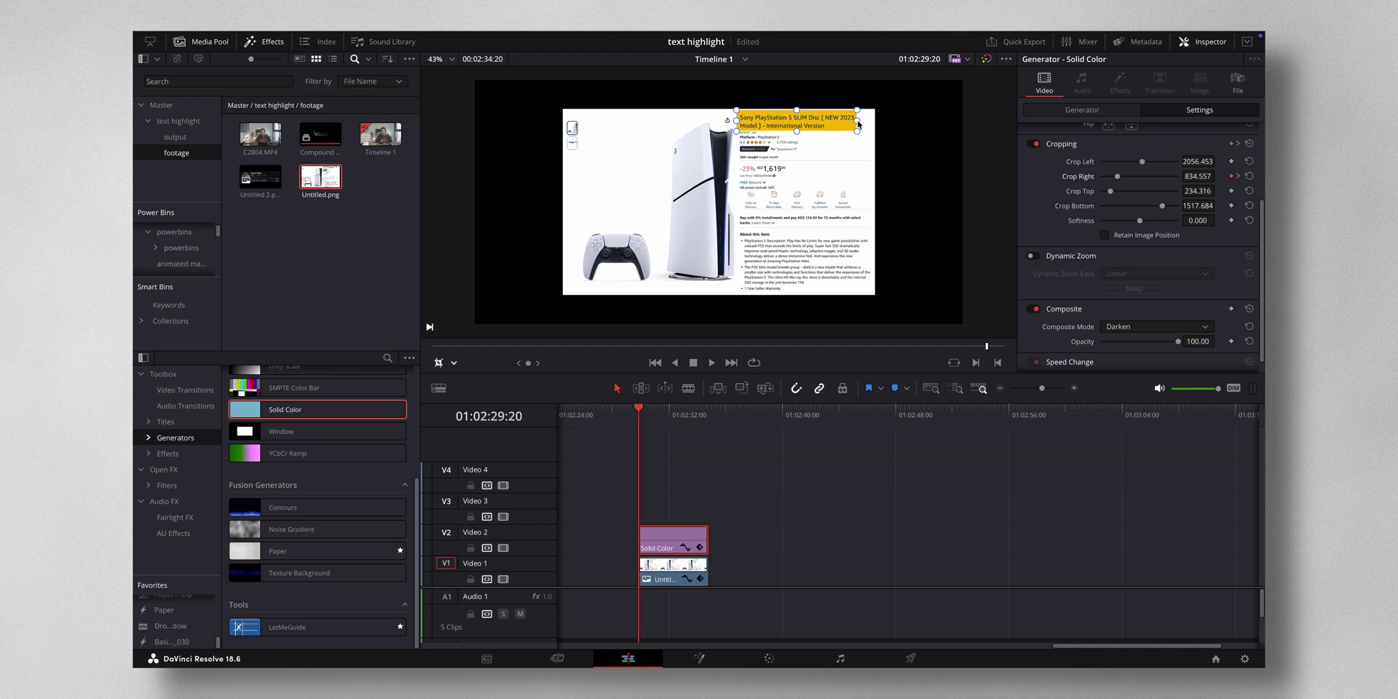
{"action": "left_click_drag", "start_coordinate": [858, 124], "coordinate": [737, 126]}
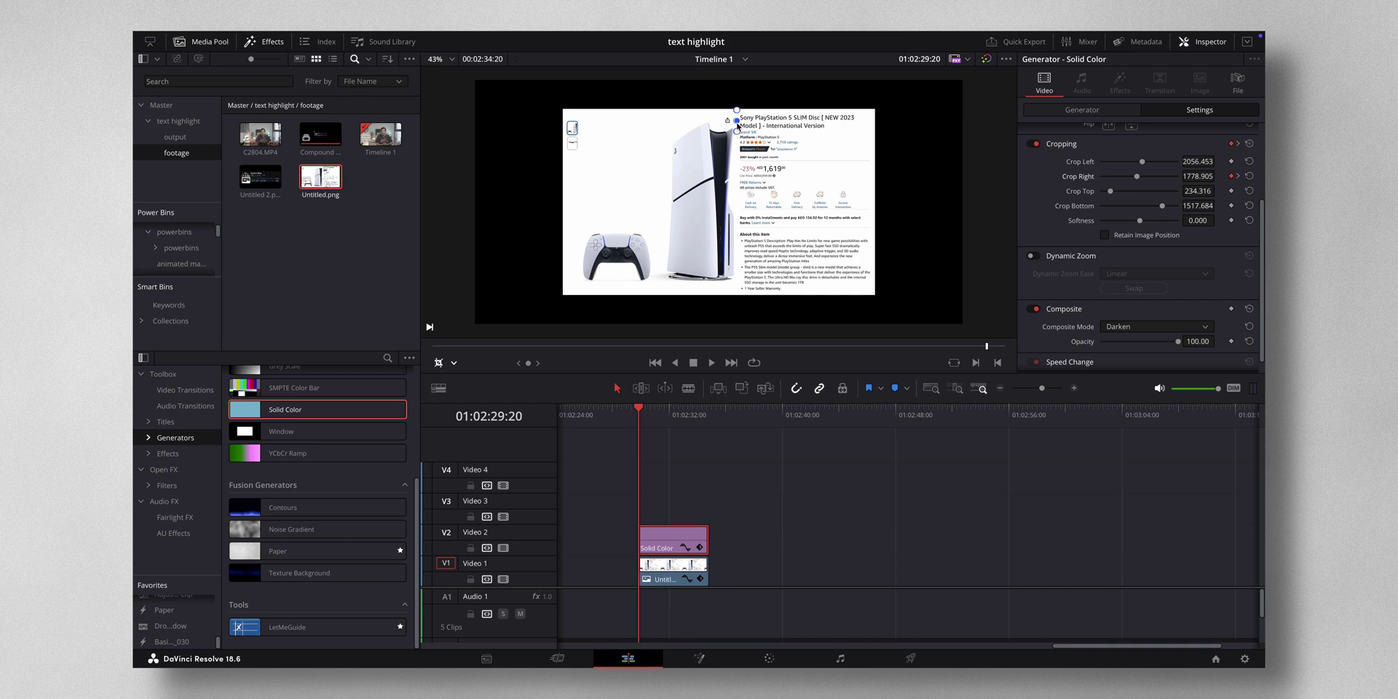
{"action": "scroll", "coordinate": [738, 126], "scroll_direction": "down", "scroll_amount": 3}
{"action": "scroll", "coordinate": [731, 139], "scroll_direction": "up", "scroll_amount": 5}
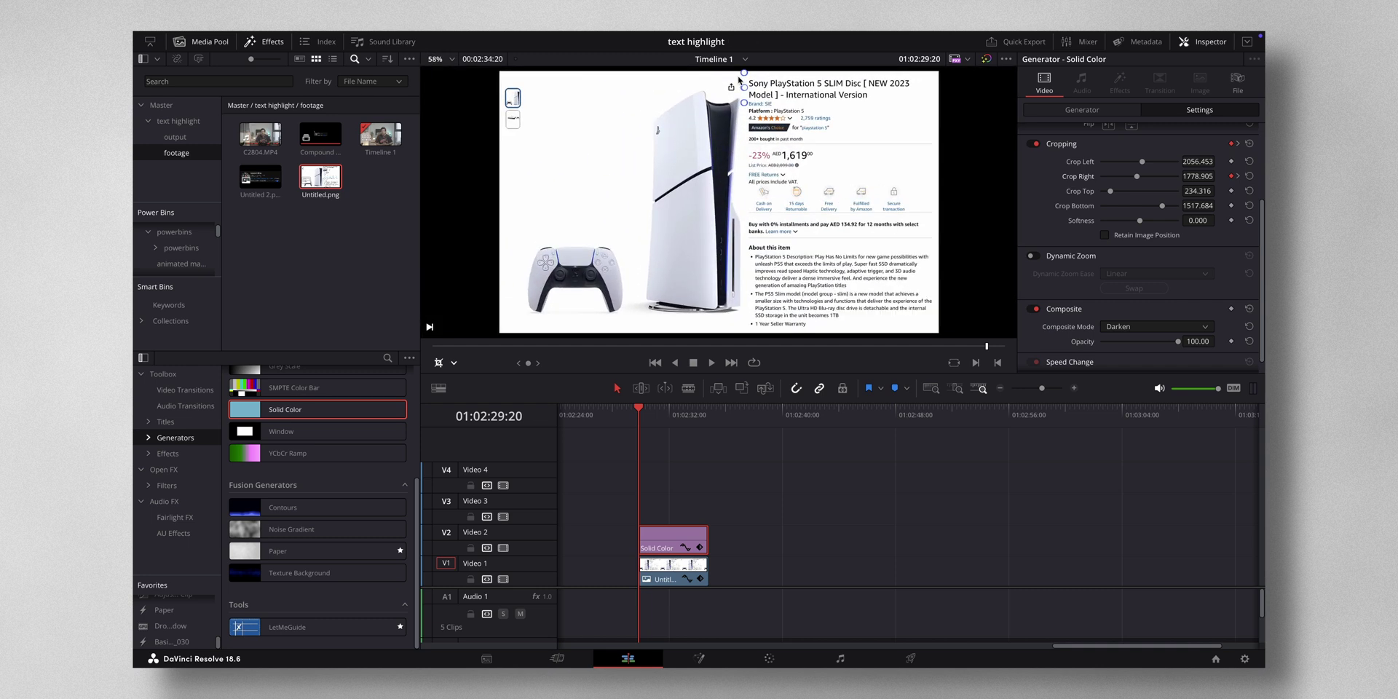
{"action": "left_click_drag", "start_coordinate": [743, 99], "coordinate": [744, 96]}
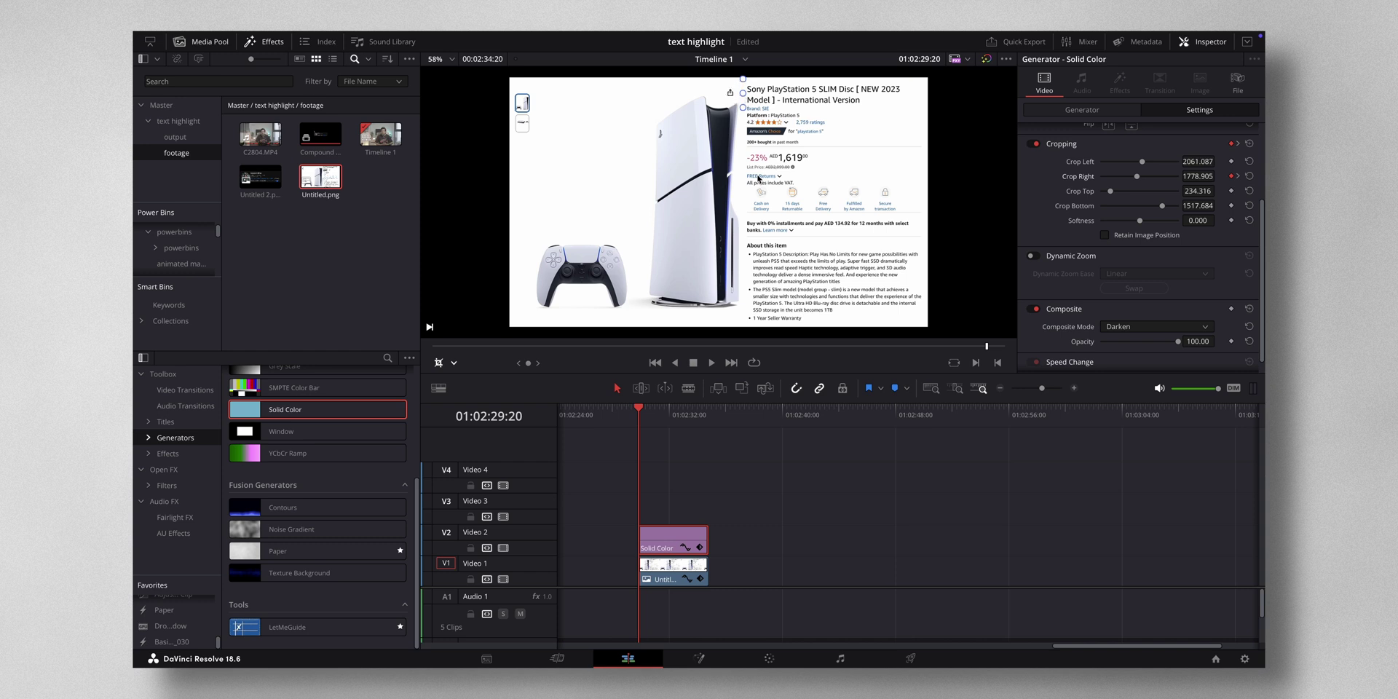
Step: Play back the highlight wipe twice from the start of the clips to check it
{"action": "left_click_drag", "start_coordinate": [616, 415], "coordinate": [634, 414]}
{"action": "key", "text": "space"}
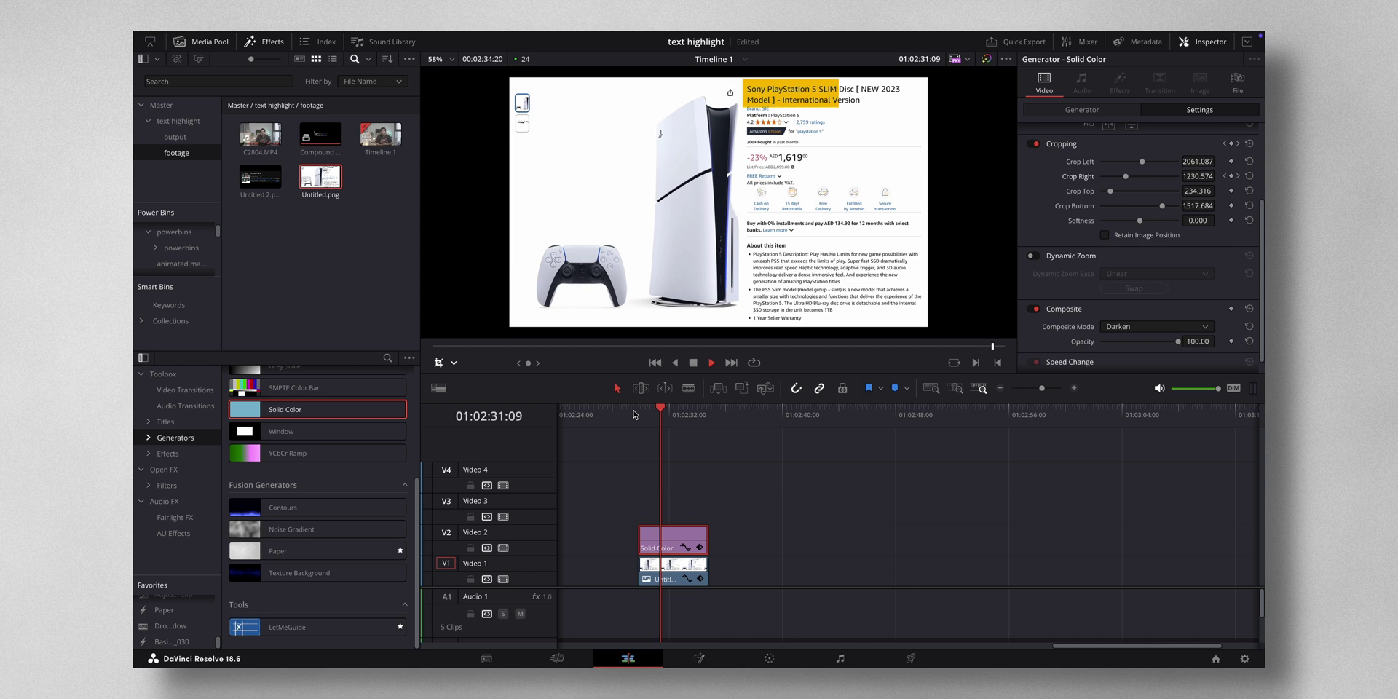
{"action": "key", "text": "space"}
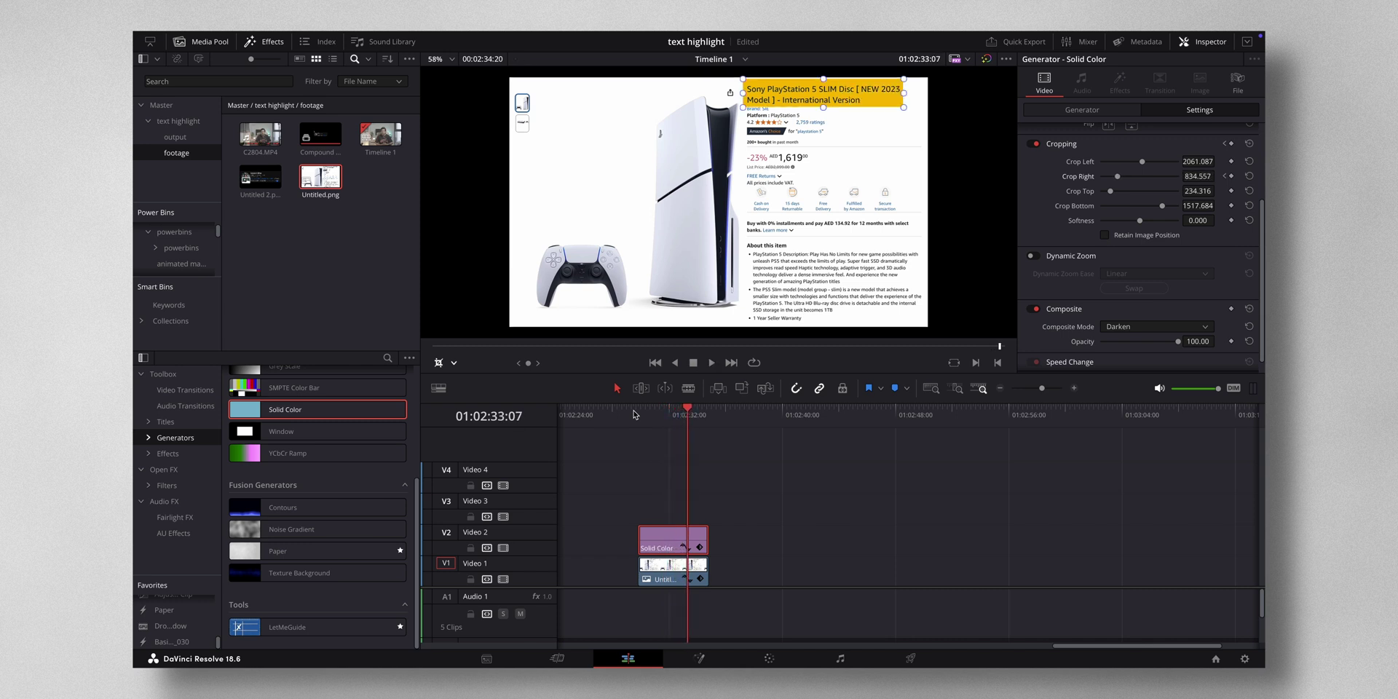
{"action": "left_click", "coordinate": [633, 413]}
{"action": "key", "text": "space"}
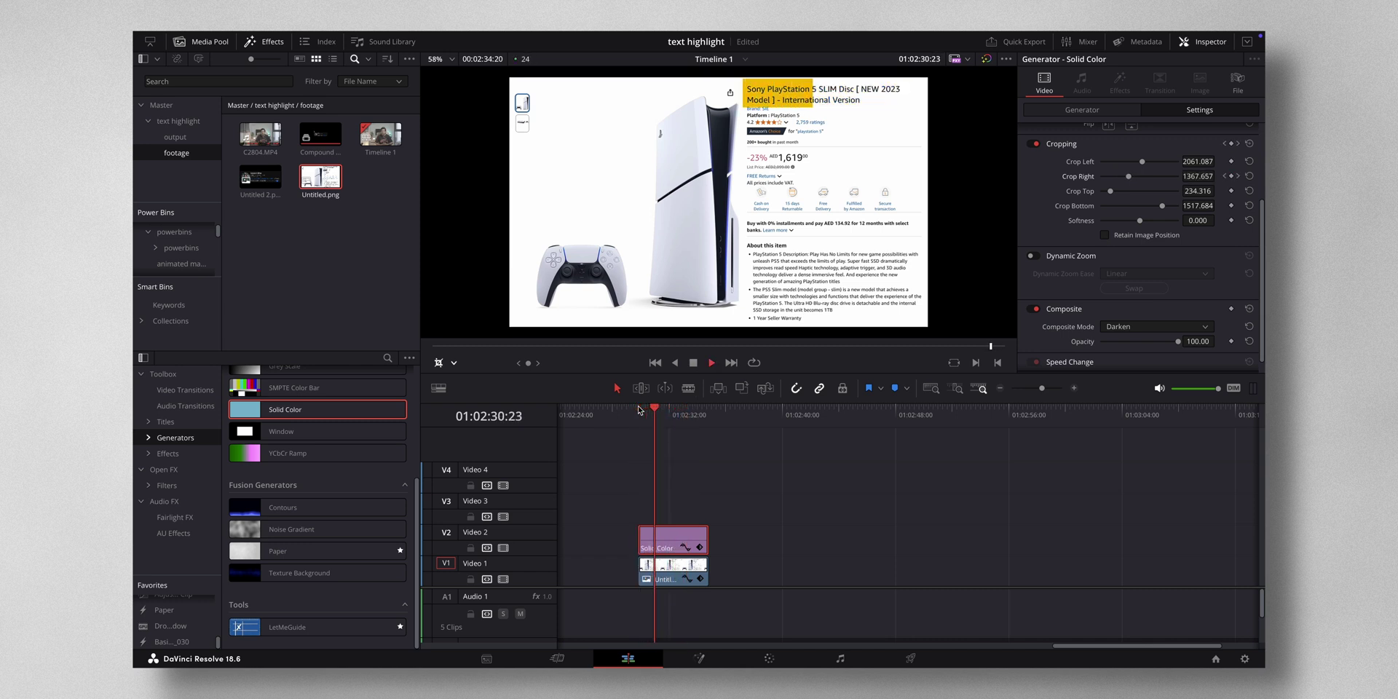
{"action": "key", "text": "space"}
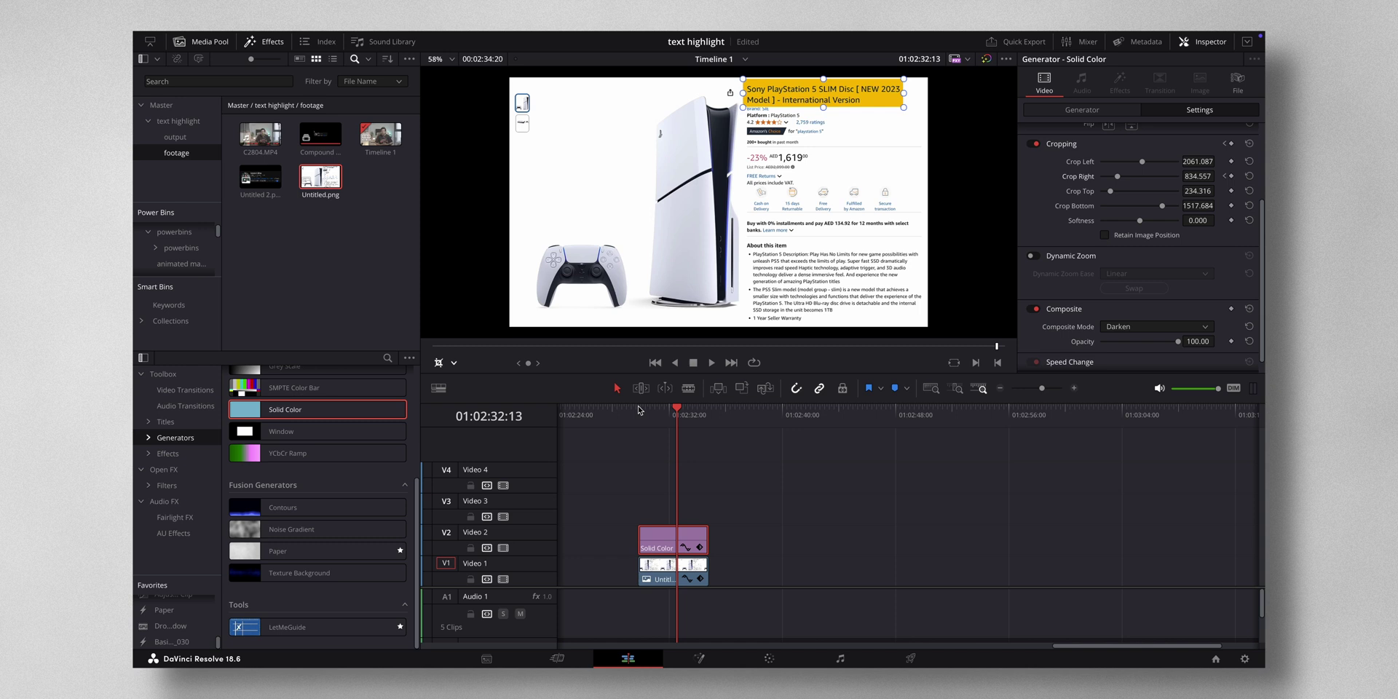
{"action": "left_click", "coordinate": [1079, 391]}
{"action": "left_click", "coordinate": [1080, 391]}
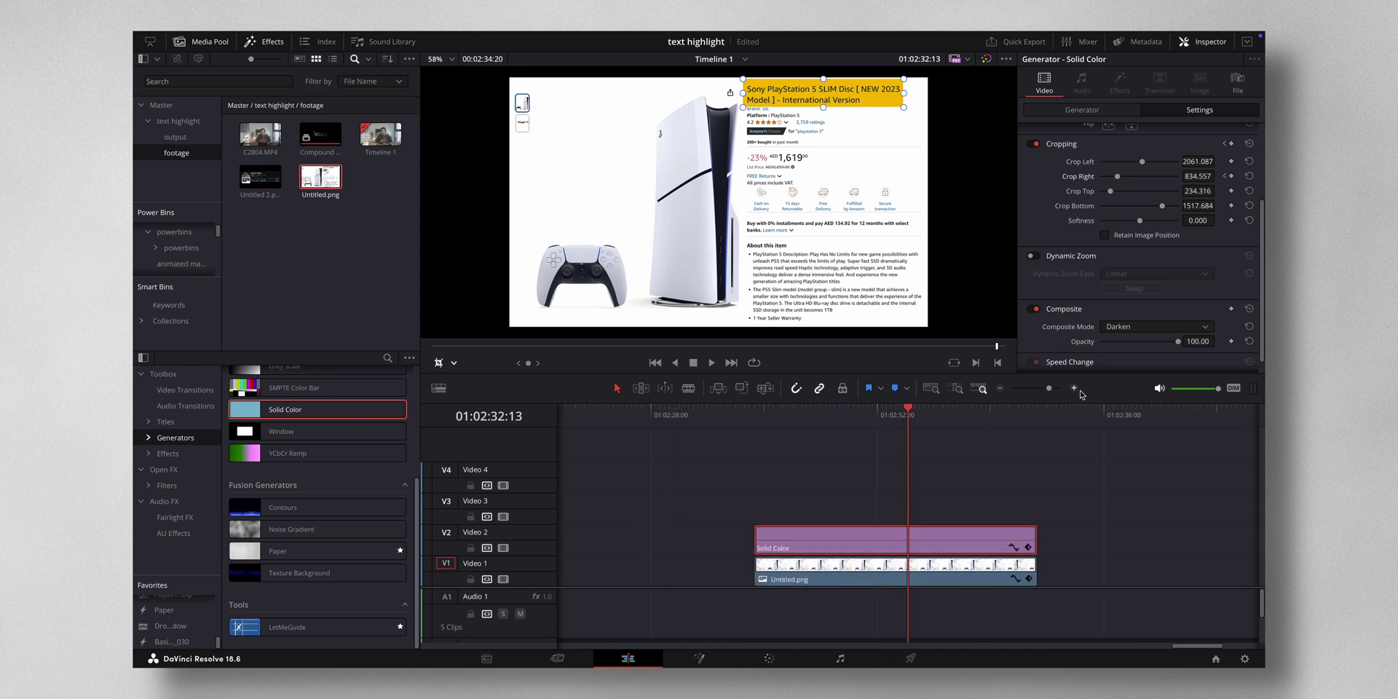
Step: Select both Crop Right keyframes in the curve editor and apply easing between them
{"action": "left_click", "coordinate": [1012, 546]}
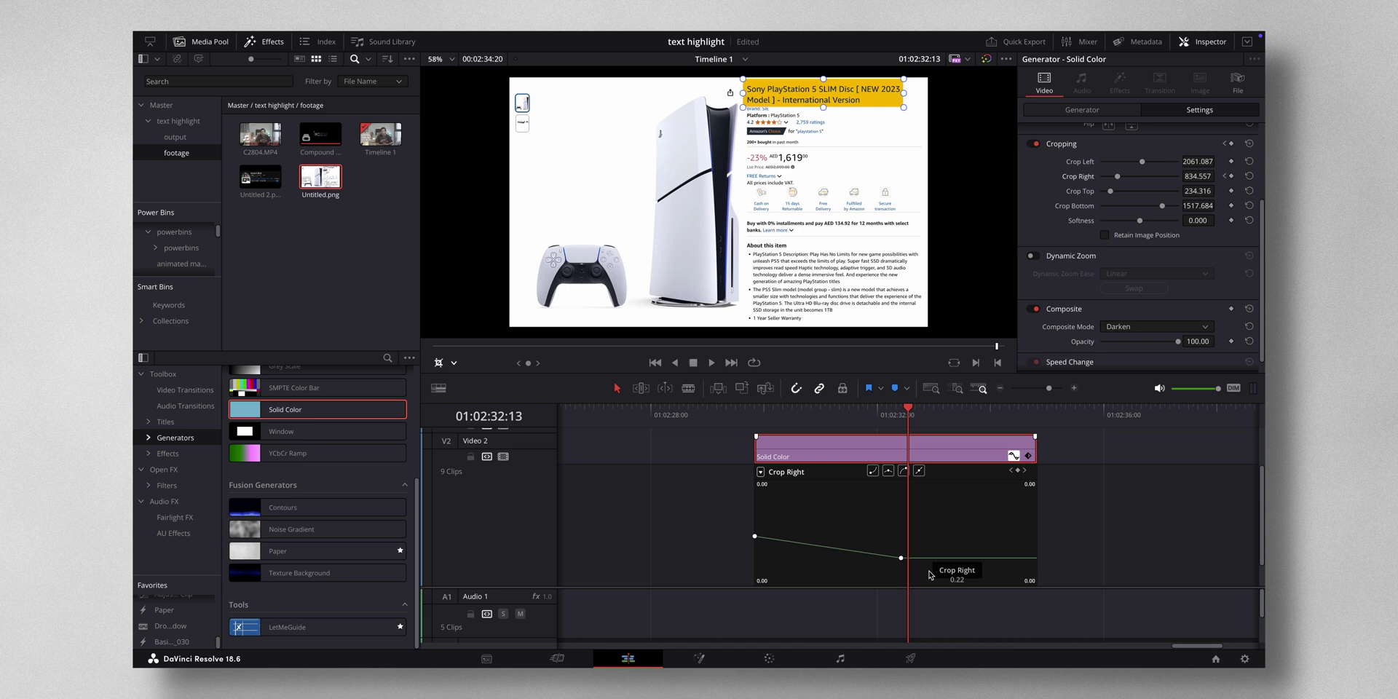
{"action": "left_click_drag", "start_coordinate": [930, 571], "coordinate": [750, 525]}
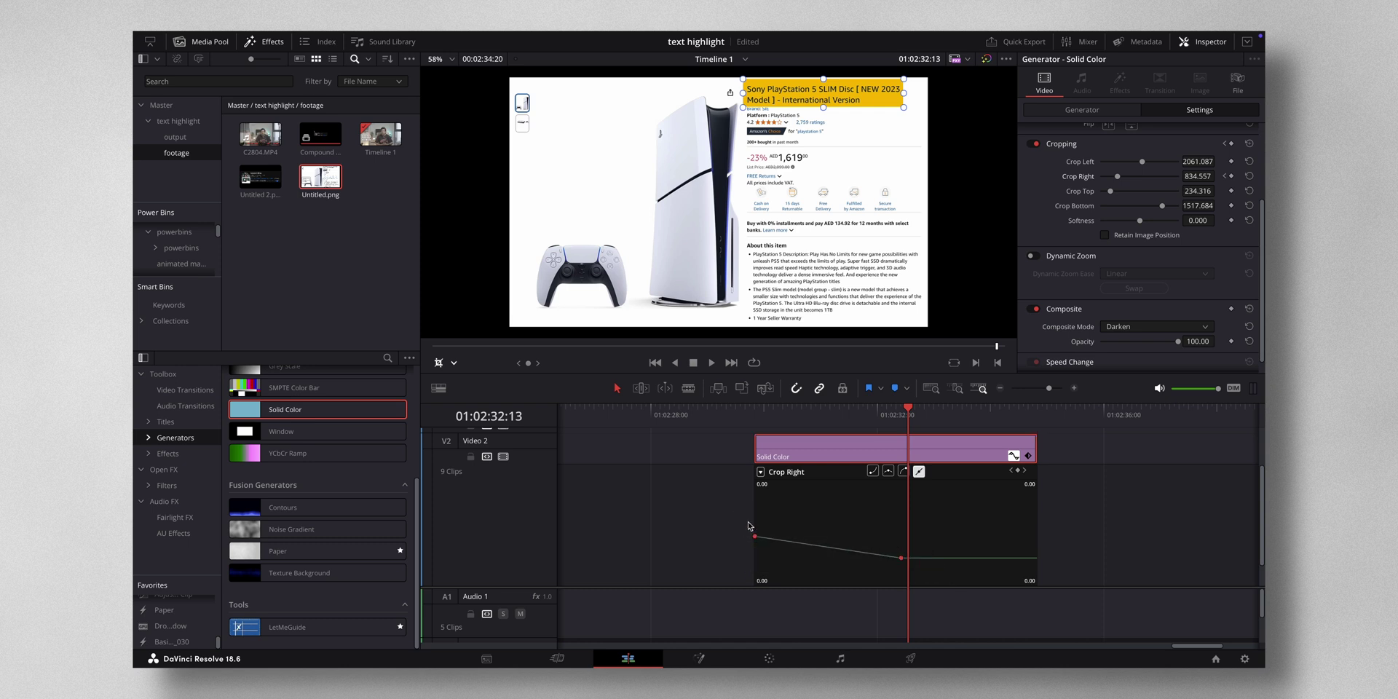
{"action": "left_click", "coordinate": [889, 472]}
{"action": "left_click", "coordinate": [761, 415]}
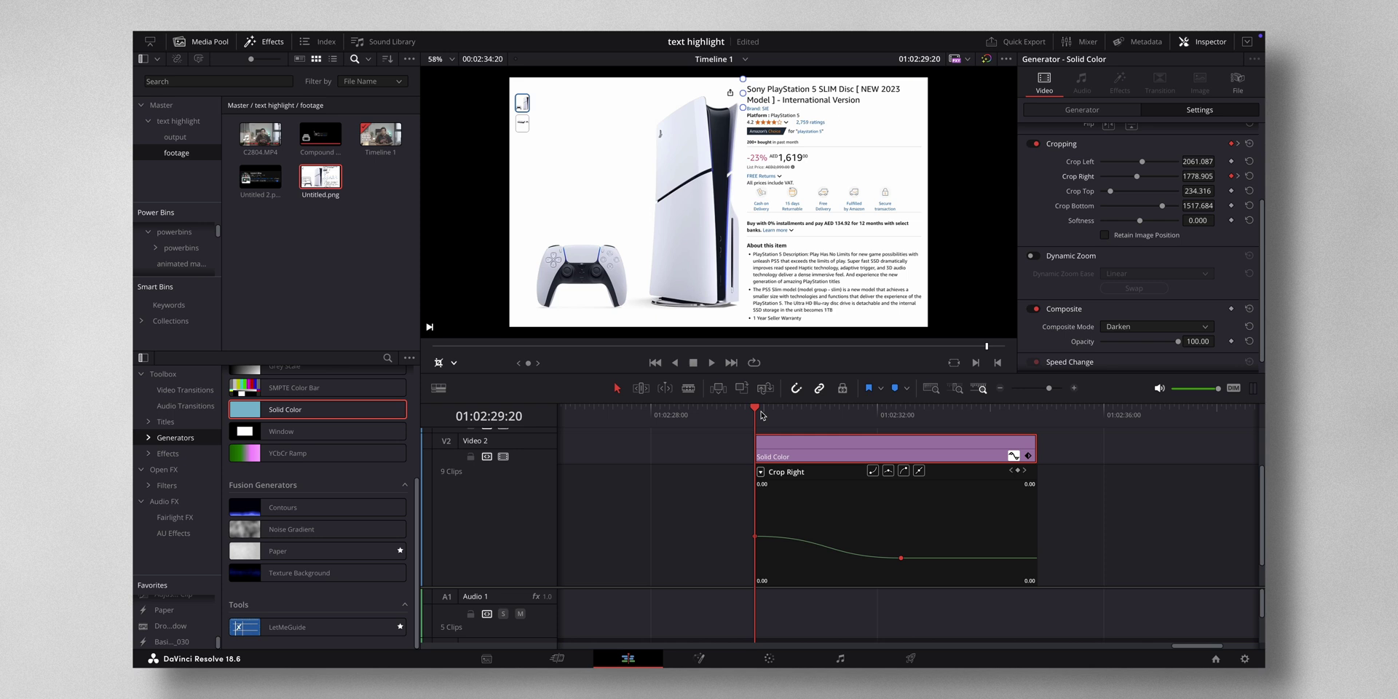
{"action": "key", "text": "space"}
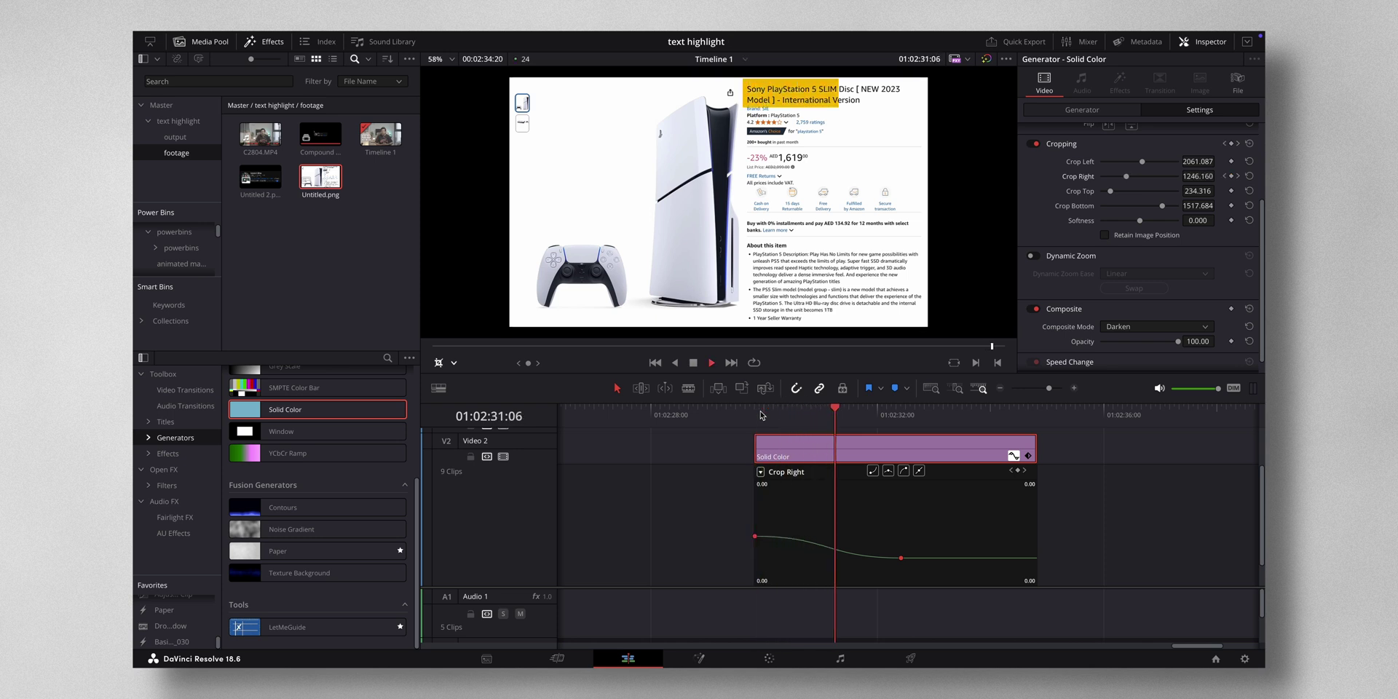
Step: Fine-tune the ending Crop Right value and replay the smoothed wipe
{"action": "mouse_move", "coordinate": [902, 558]}
{"action": "left_click_drag", "start_coordinate": [902, 558], "coordinate": [860, 558]}
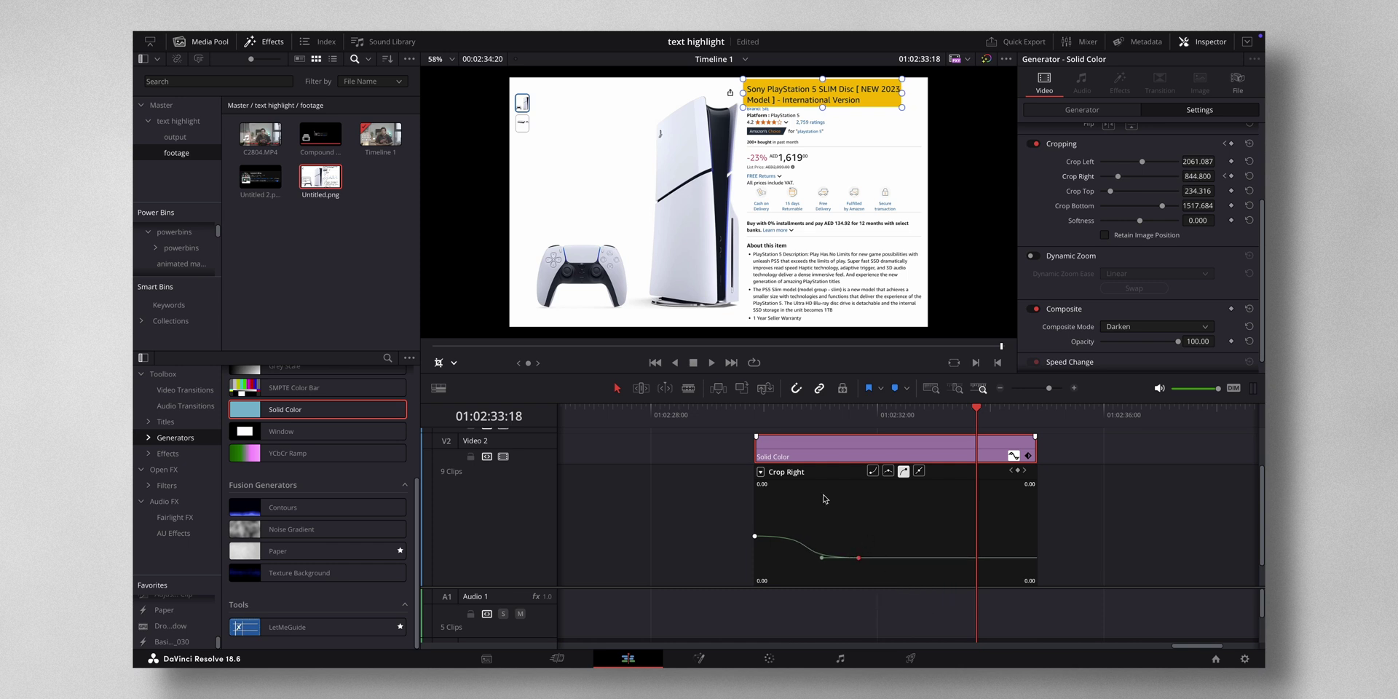
{"action": "left_click", "coordinate": [758, 415]}
{"action": "key", "text": "space"}
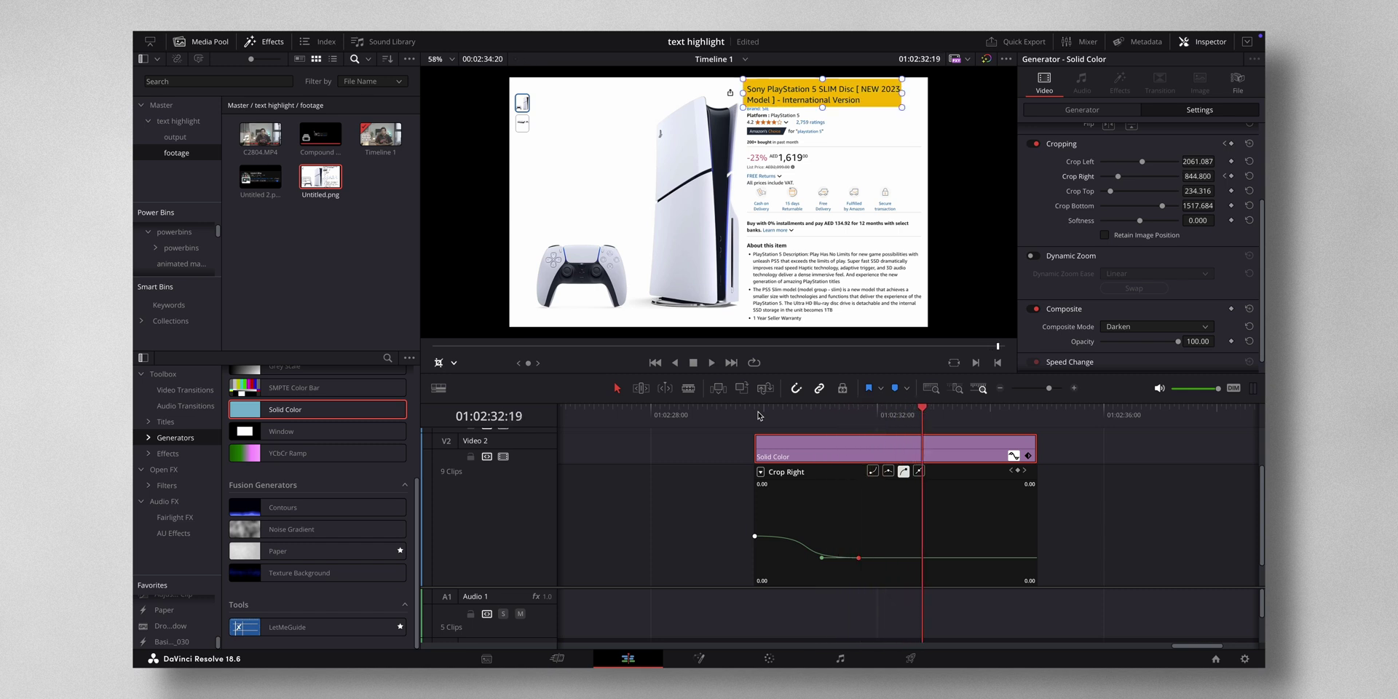
{"action": "key", "text": "space"}
{"action": "left_click", "coordinate": [999, 387]}
{"action": "scroll", "coordinate": [1015, 476], "scroll_direction": "up", "scroll_amount": 2}
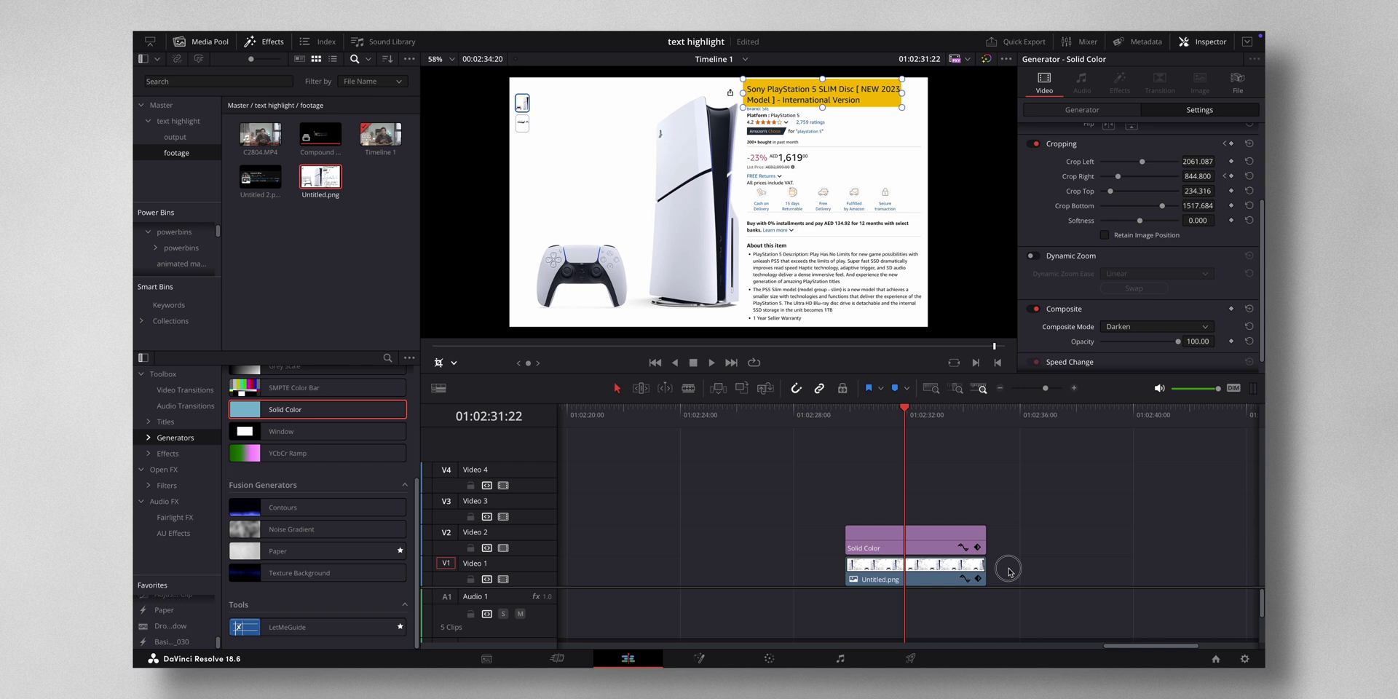
Step: Combine the yellow highlight and Untitled.png clips into a compound clip named Compound Clip 2
{"action": "left_click_drag", "start_coordinate": [1014, 581], "coordinate": [927, 531]}
{"action": "right_click", "coordinate": [931, 535]}
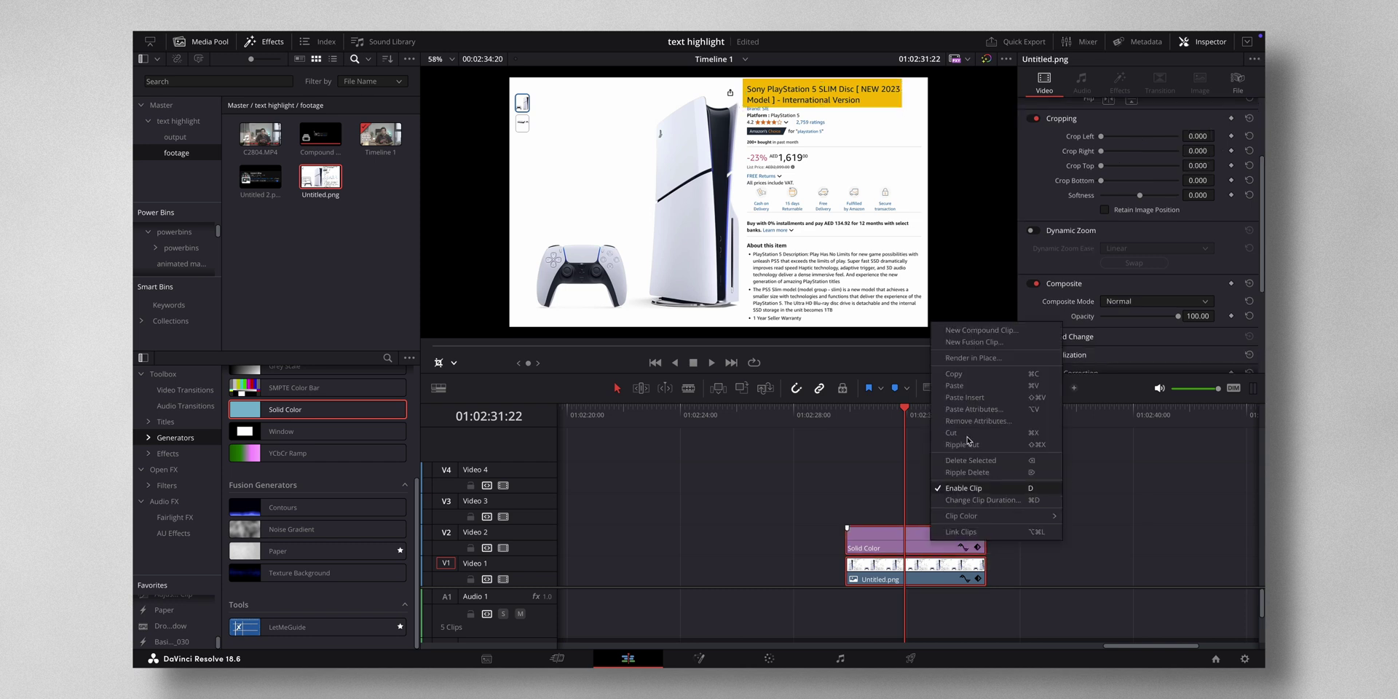
{"action": "left_click", "coordinate": [980, 330]}
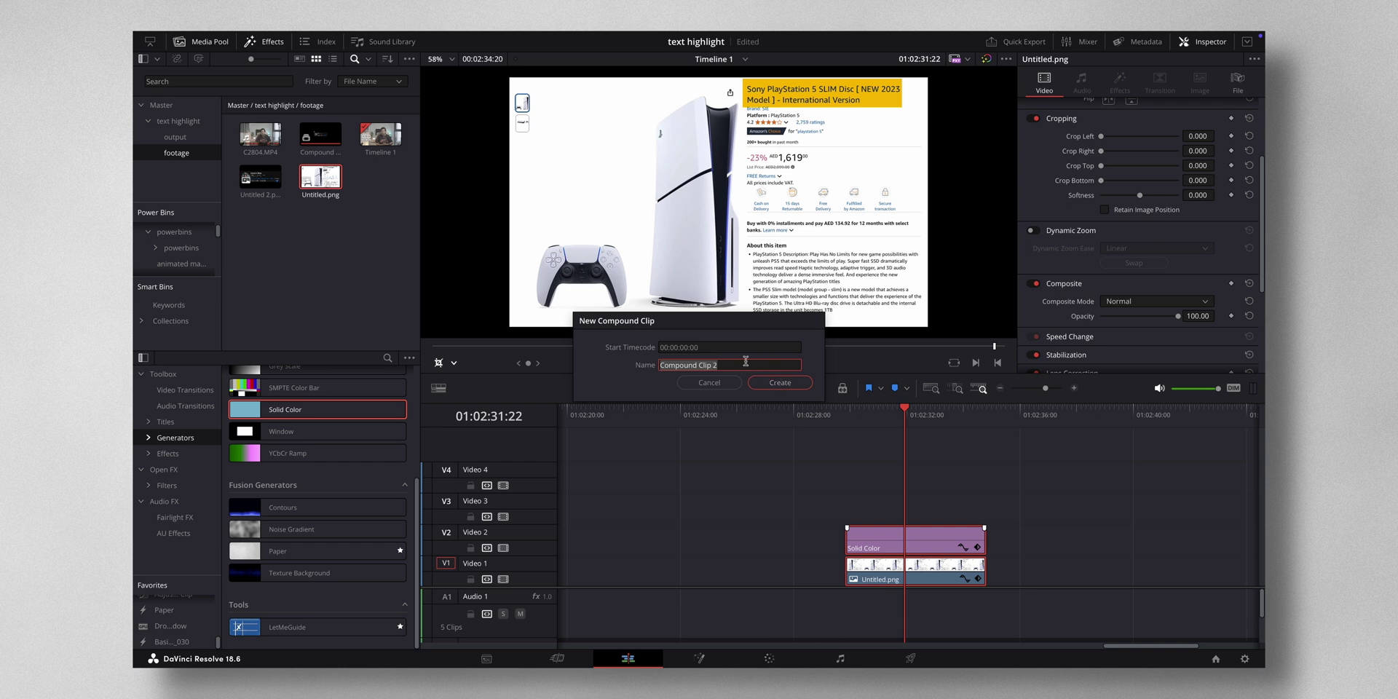
{"action": "left_click", "coordinate": [780, 384]}
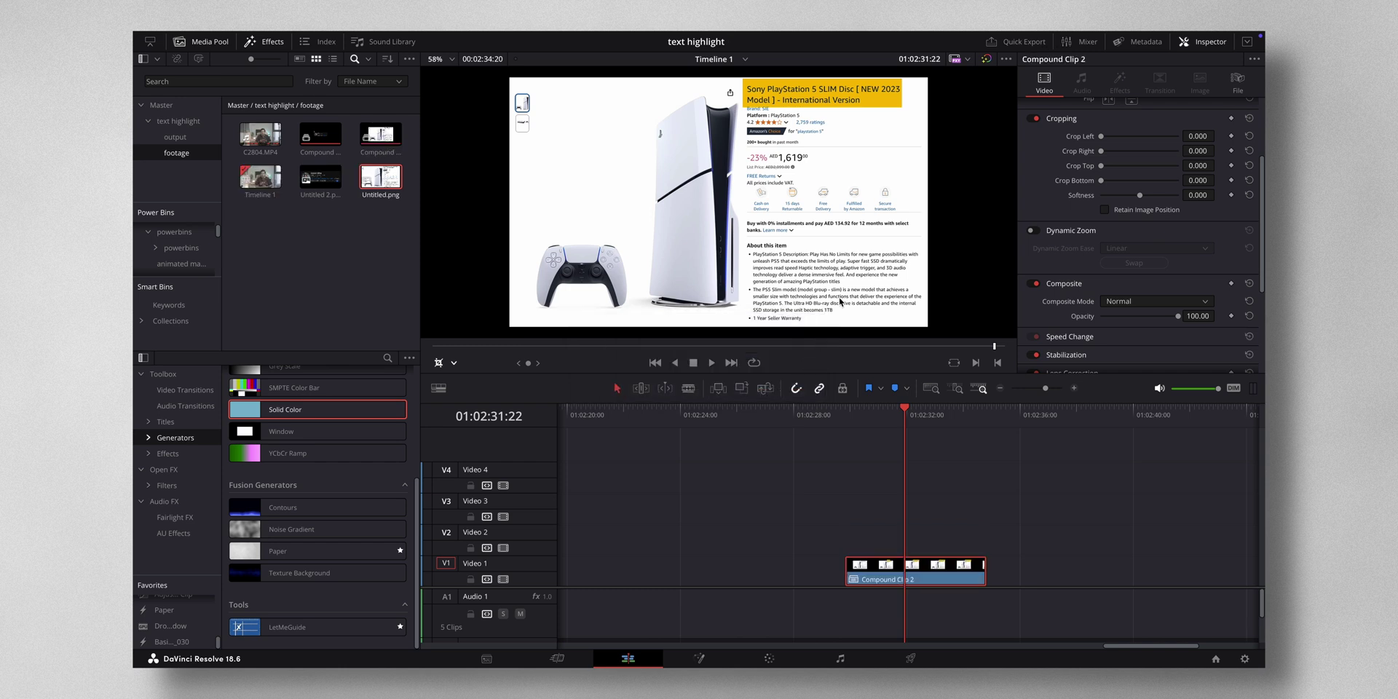
{"action": "key", "text": "shift+z"}
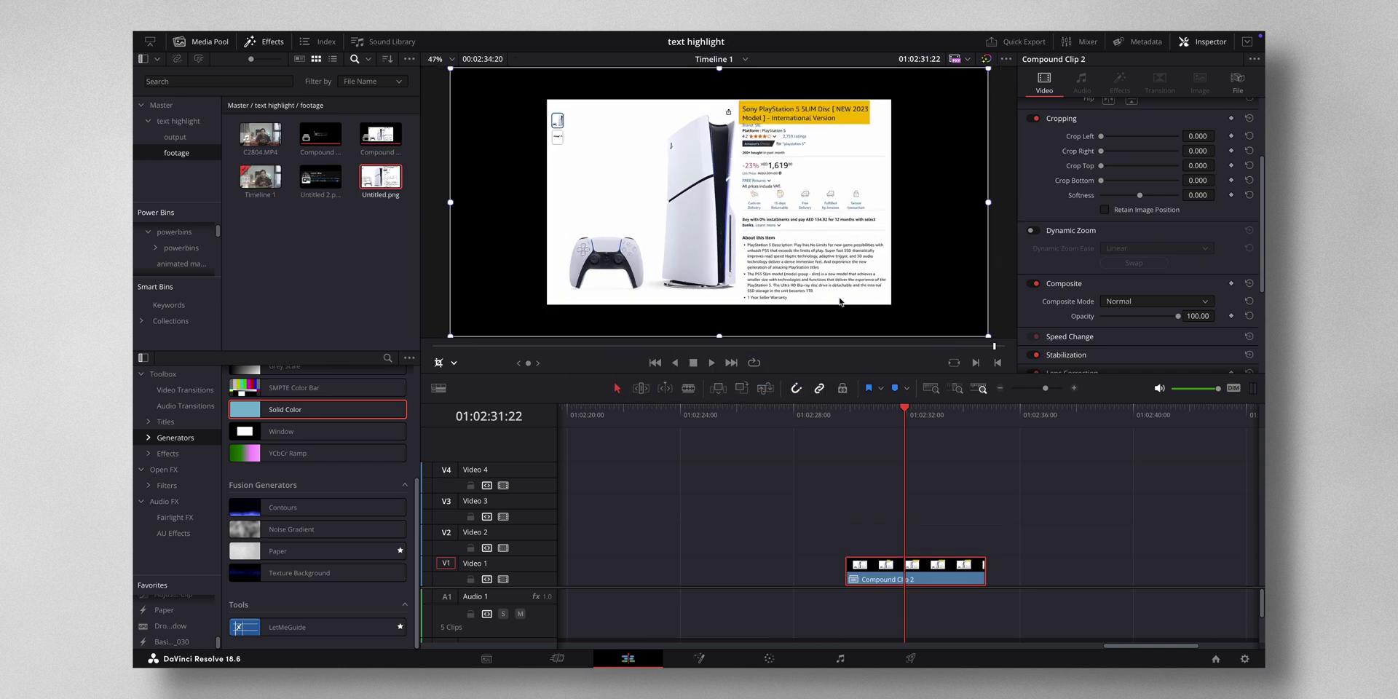
{"action": "left_click", "coordinate": [846, 414]}
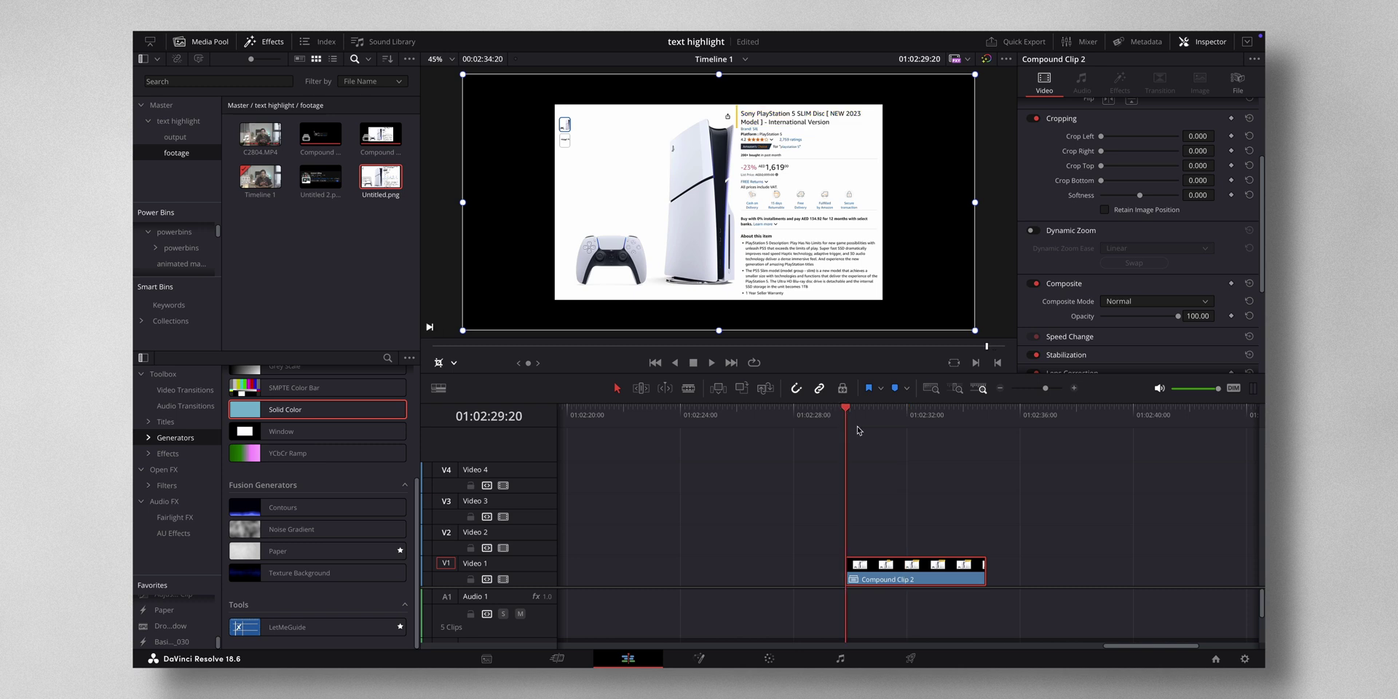
Step: Keyframe the compound clip's Zoom at 0.720, then at 1.220 at 01:02:32:00
{"action": "scroll", "coordinate": [1185, 182], "scroll_direction": "up", "scroll_amount": 3}
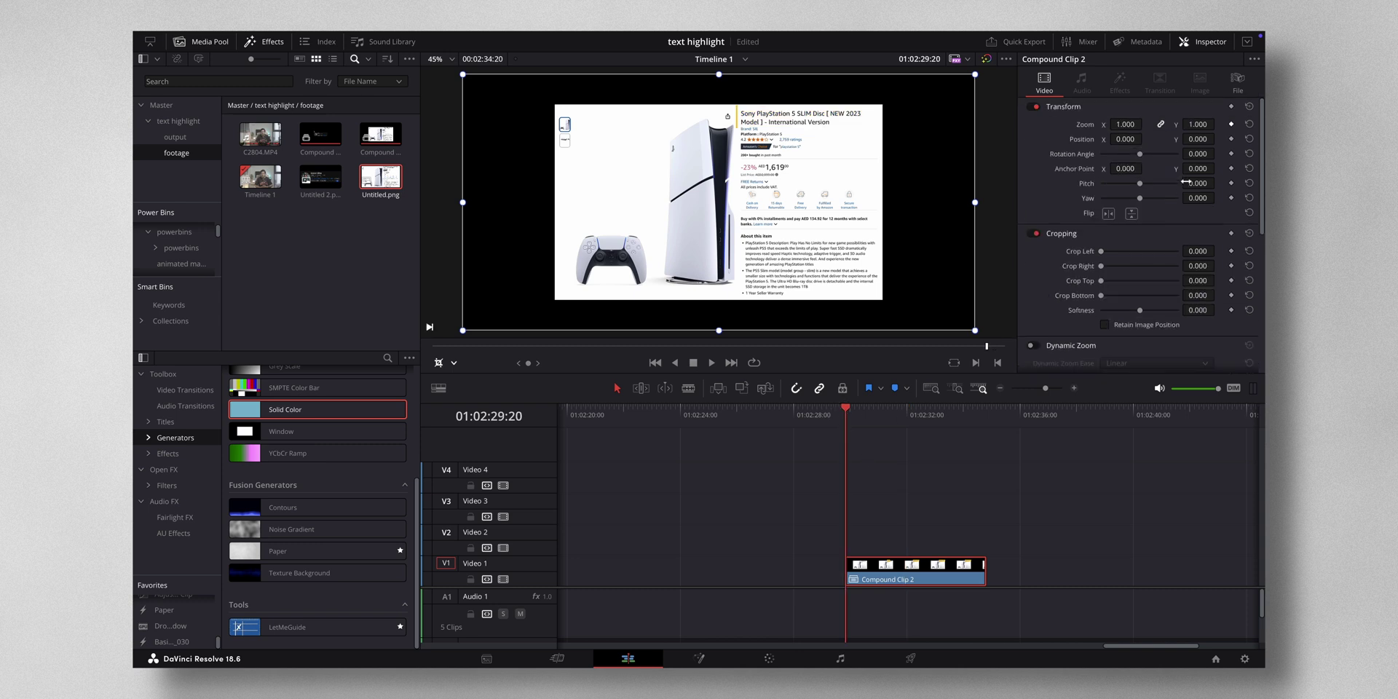
{"action": "left_click", "coordinate": [1231, 124]}
{"action": "left_click_drag", "start_coordinate": [1132, 123], "coordinate": [1118, 124]}
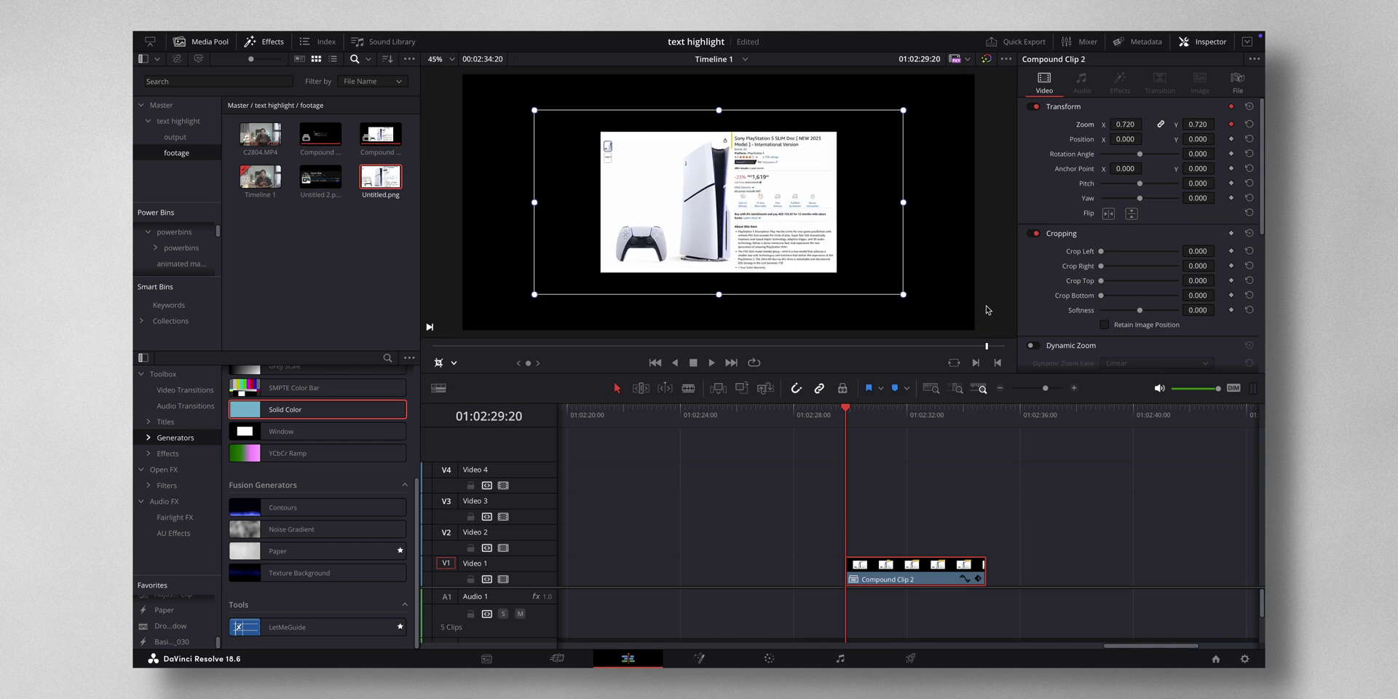
{"action": "left_click_drag", "start_coordinate": [847, 410], "coordinate": [908, 413]}
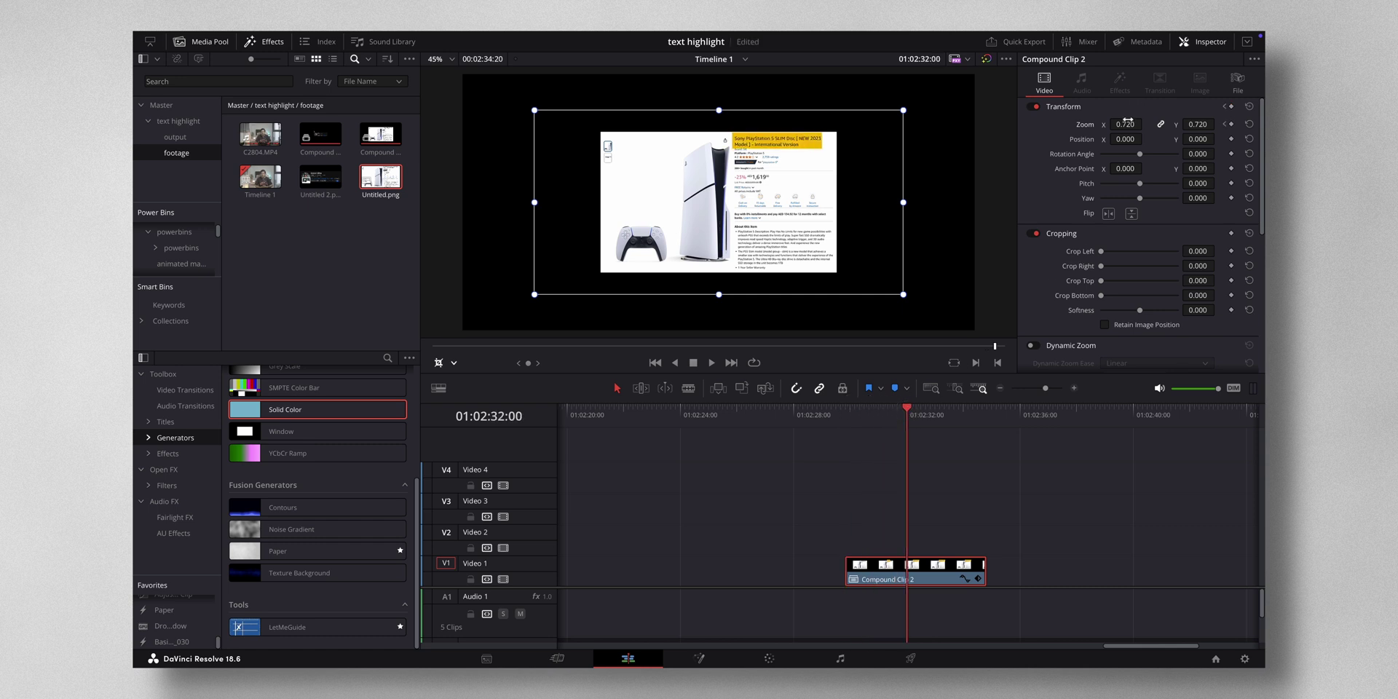
{"action": "left_click_drag", "start_coordinate": [1124, 123], "coordinate": [1154, 124]}
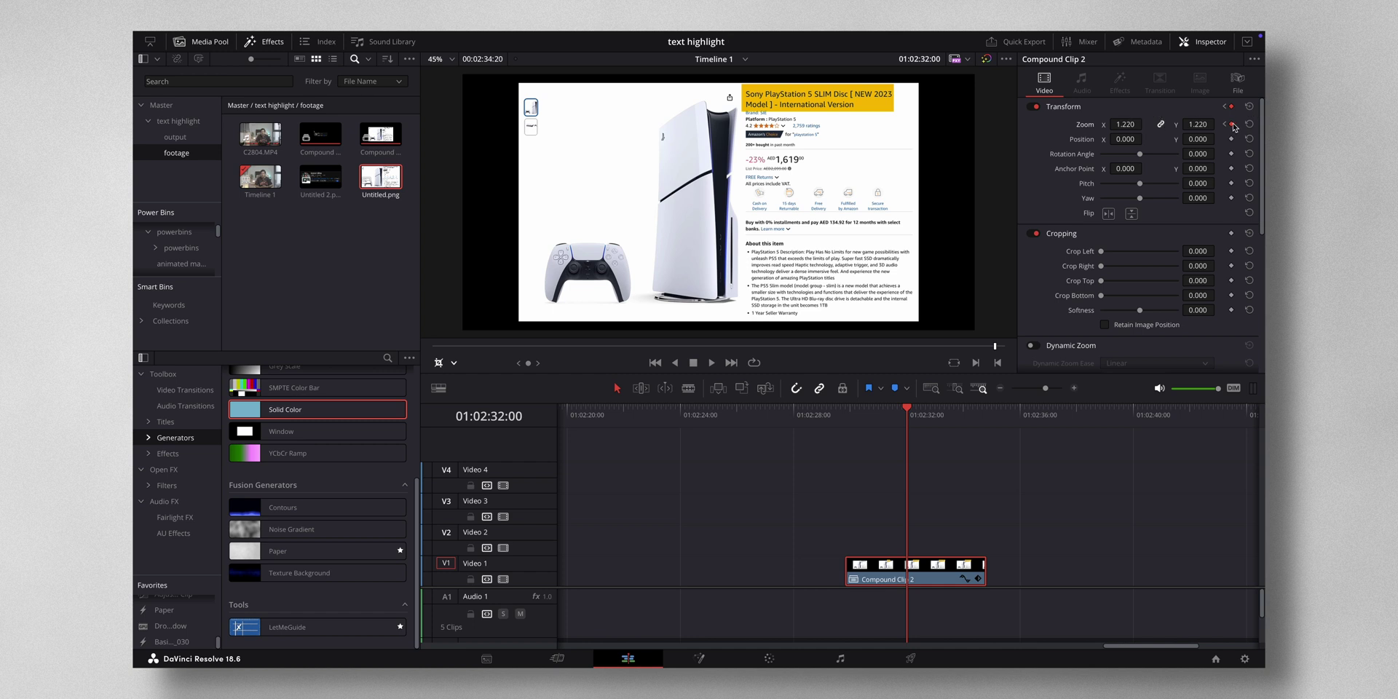
Step: Apply easing to the first Zoom keyframe
{"action": "right_click", "coordinate": [1231, 125]}
{"action": "left_click", "coordinate": [1226, 136]}
{"action": "left_click", "coordinate": [1224, 126]}
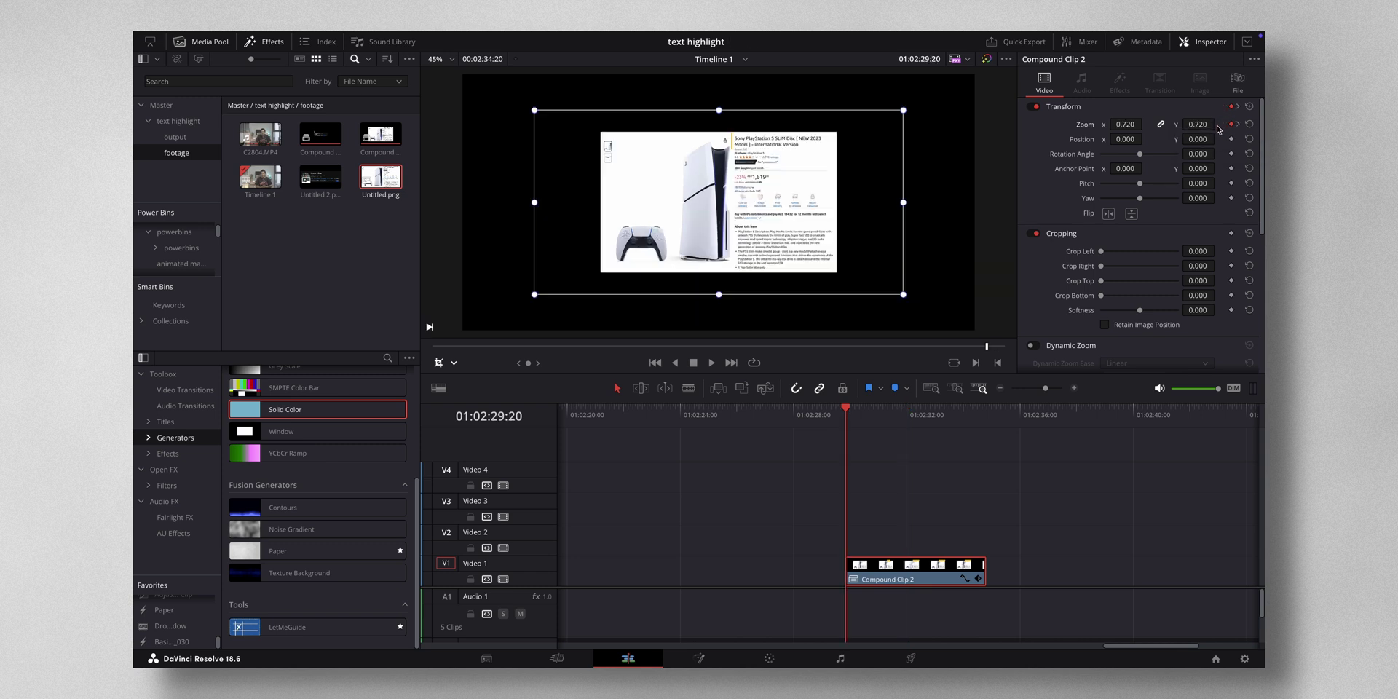
{"action": "right_click", "coordinate": [1231, 125]}
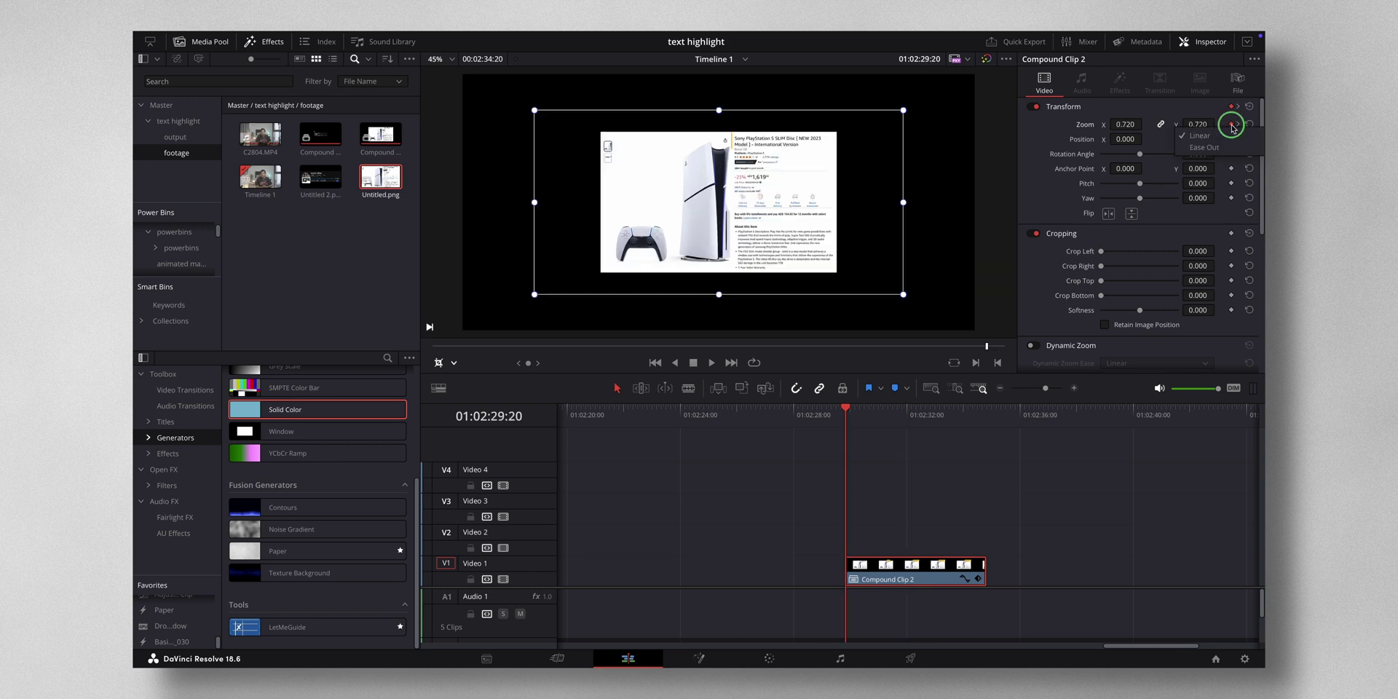
{"action": "left_click", "coordinate": [1224, 149]}
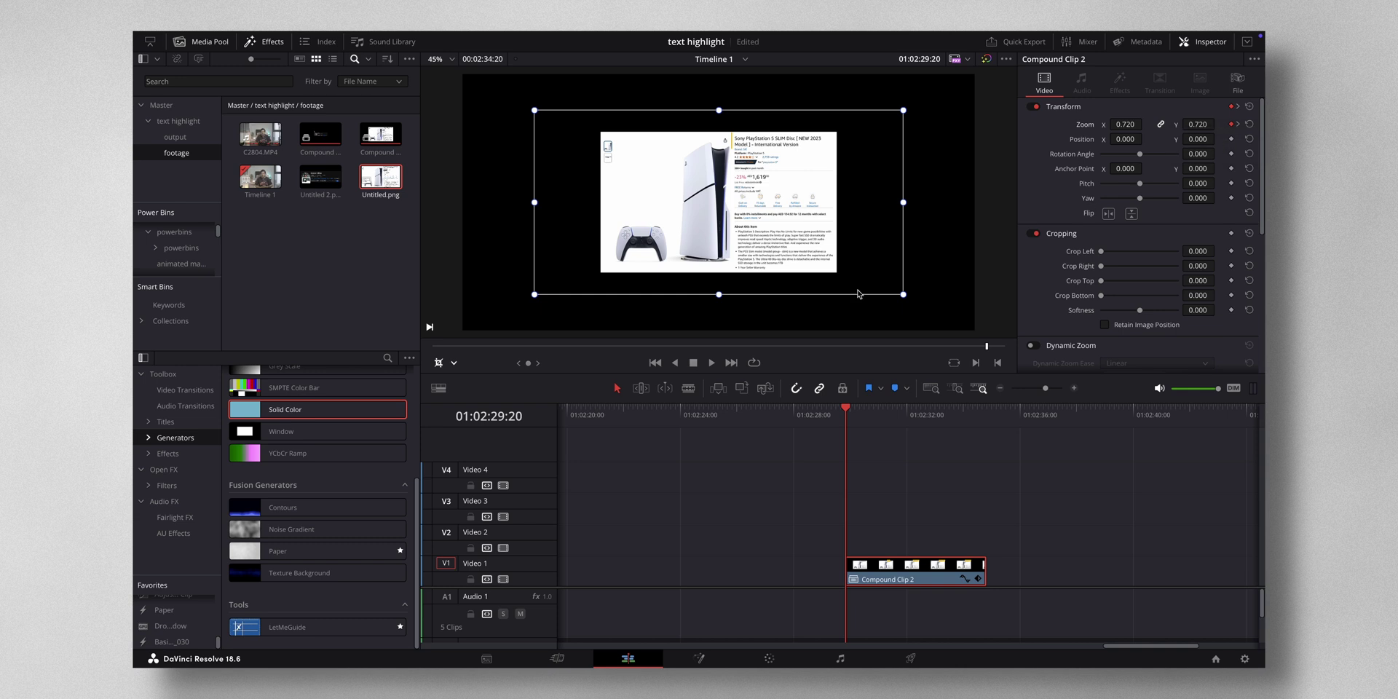
{"action": "left_click", "coordinate": [439, 364]}
{"action": "left_click", "coordinate": [809, 415]}
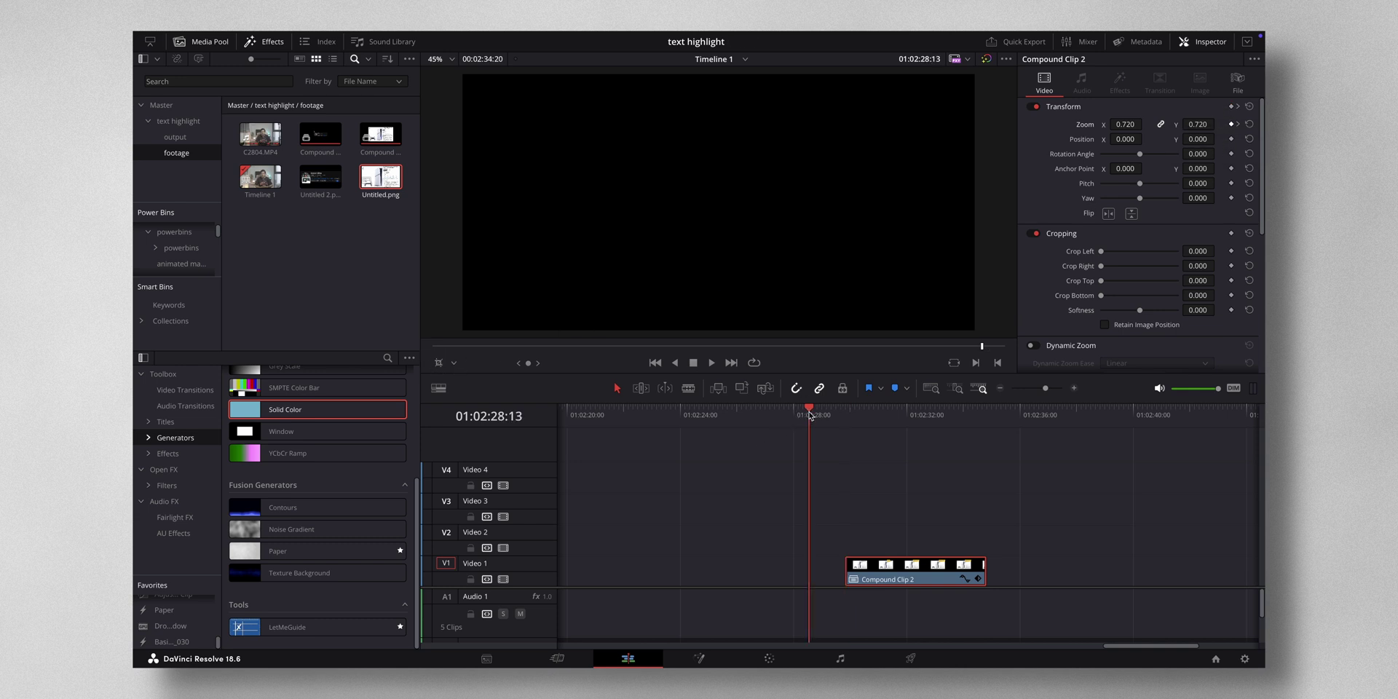
{"action": "key", "text": "space"}
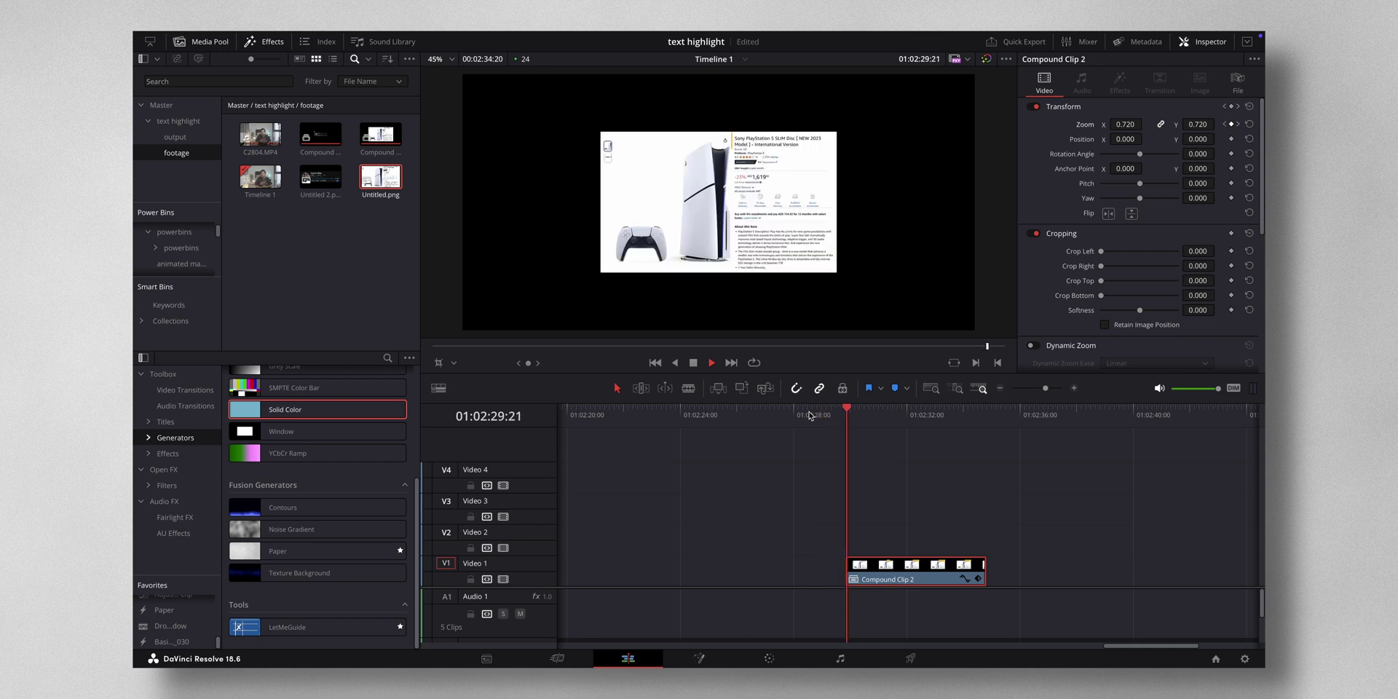